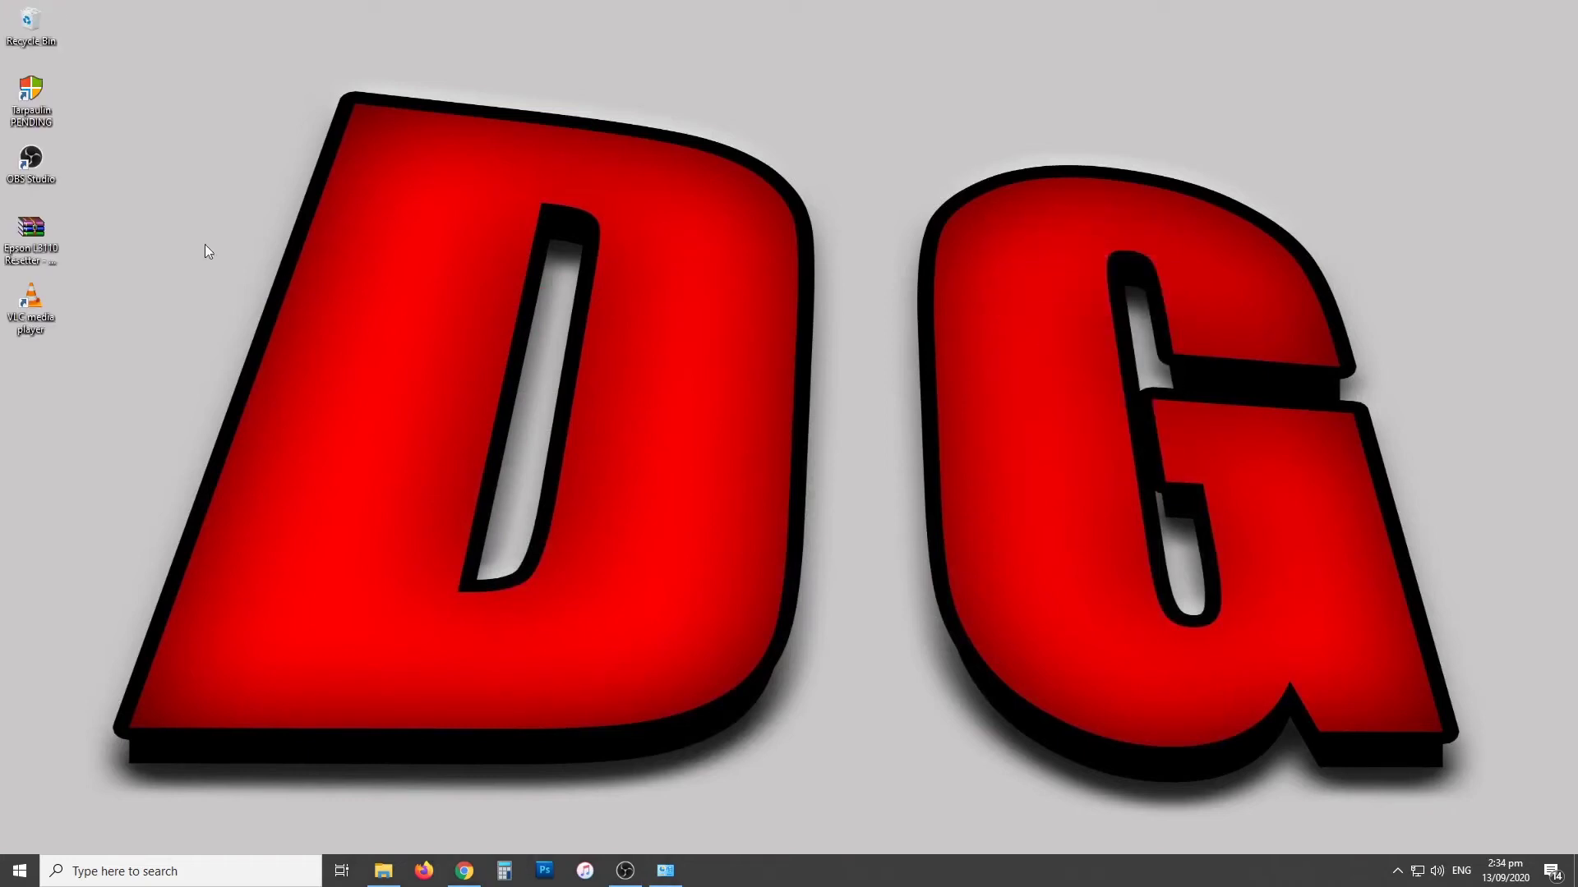
Step: Switch off Real-time protection under Virus & threat protection settings and close Windows Security
left_click(1397, 870)
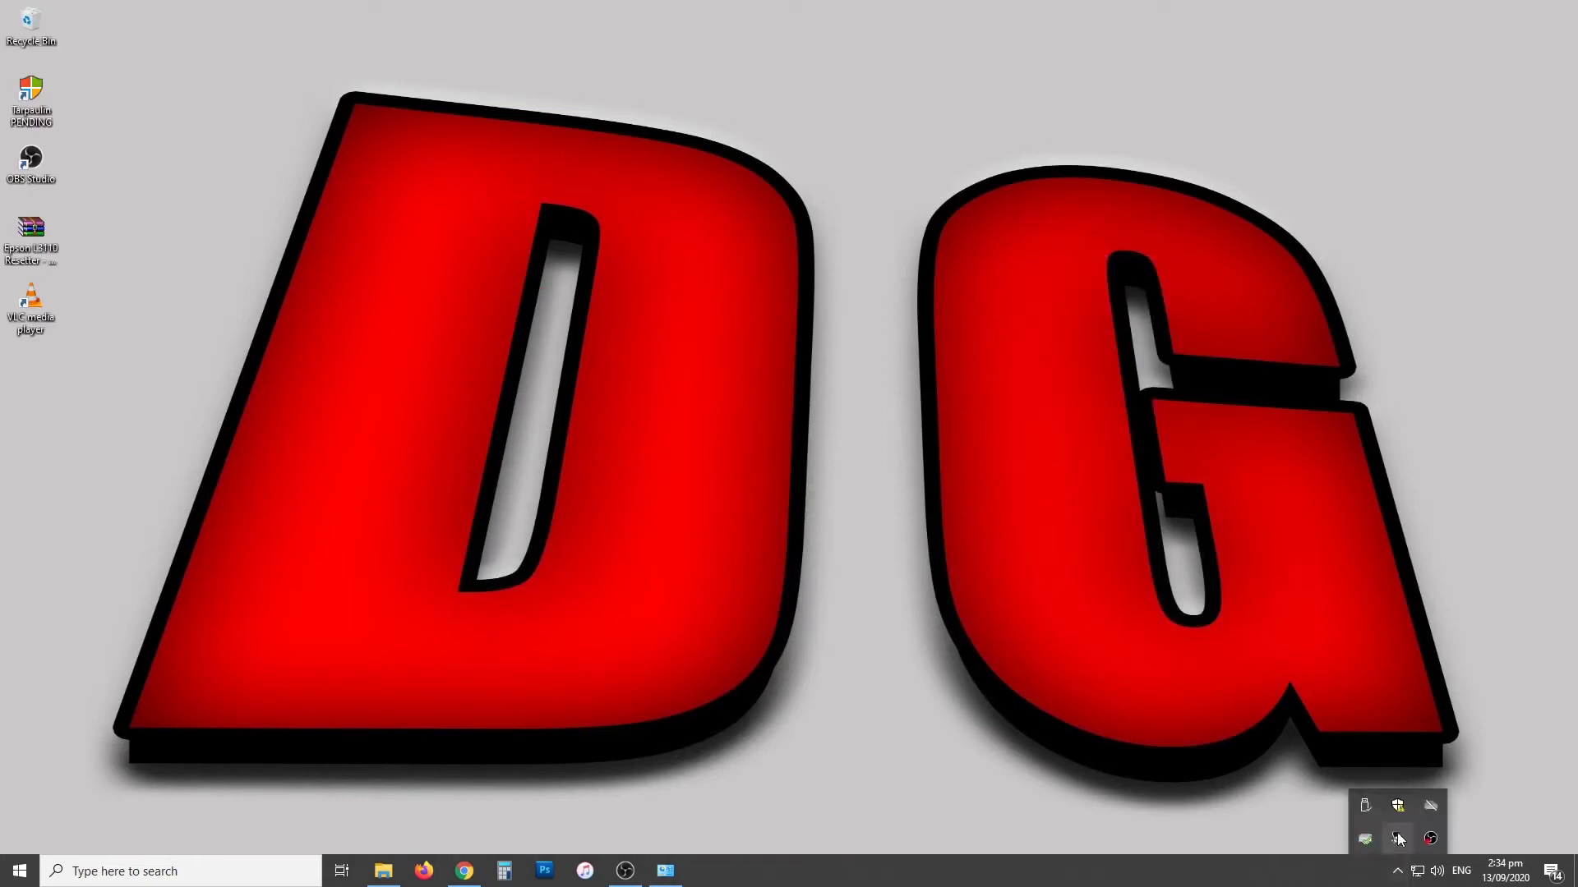
left_click(1397, 807)
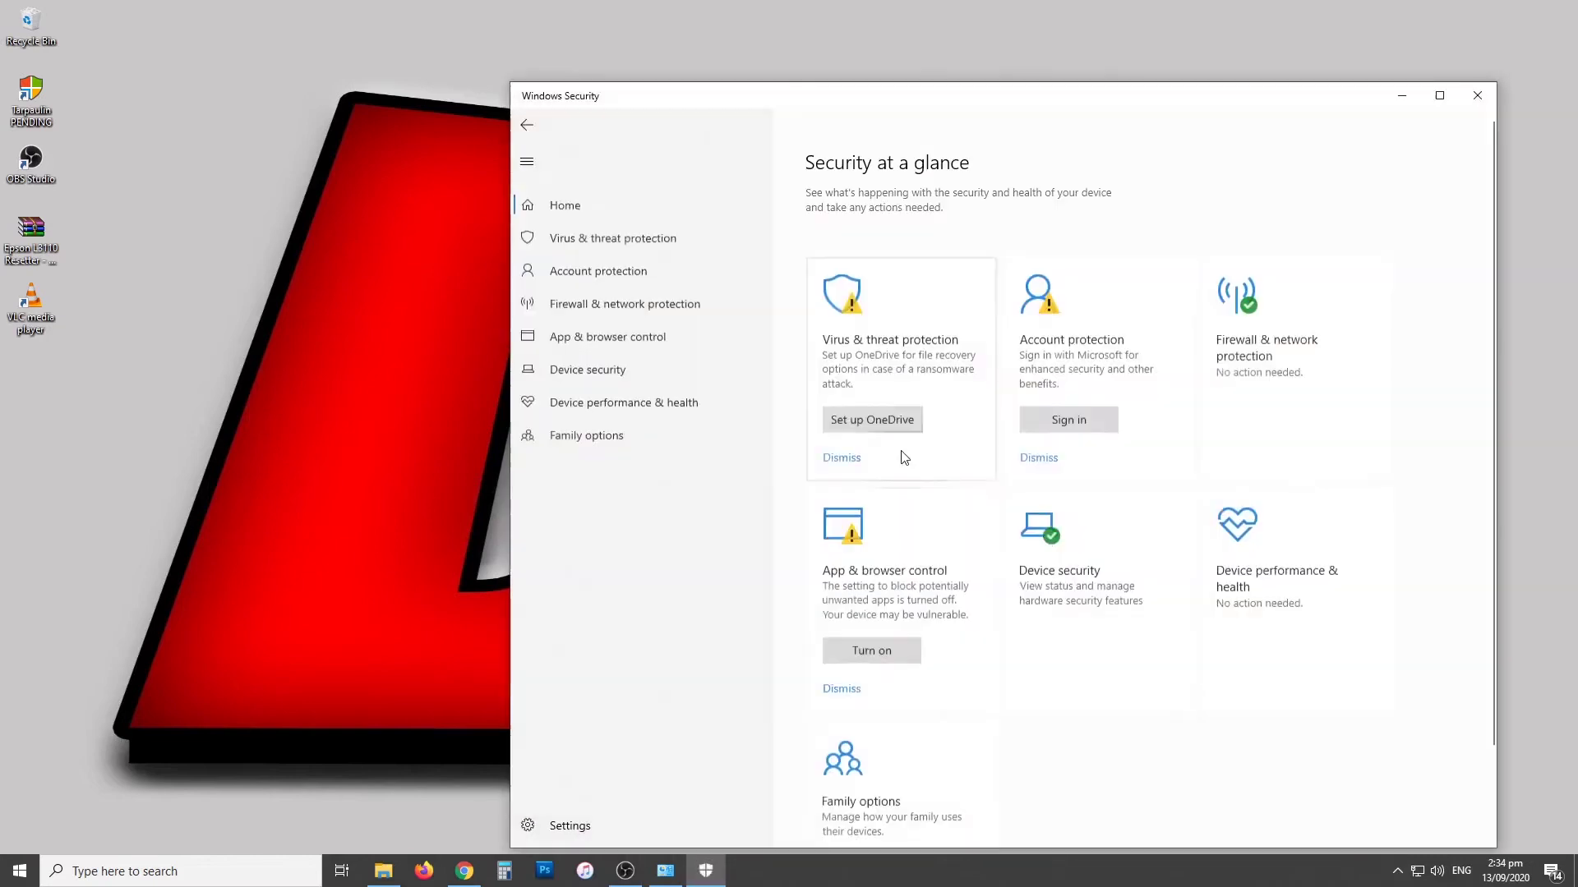
left_click(607, 236)
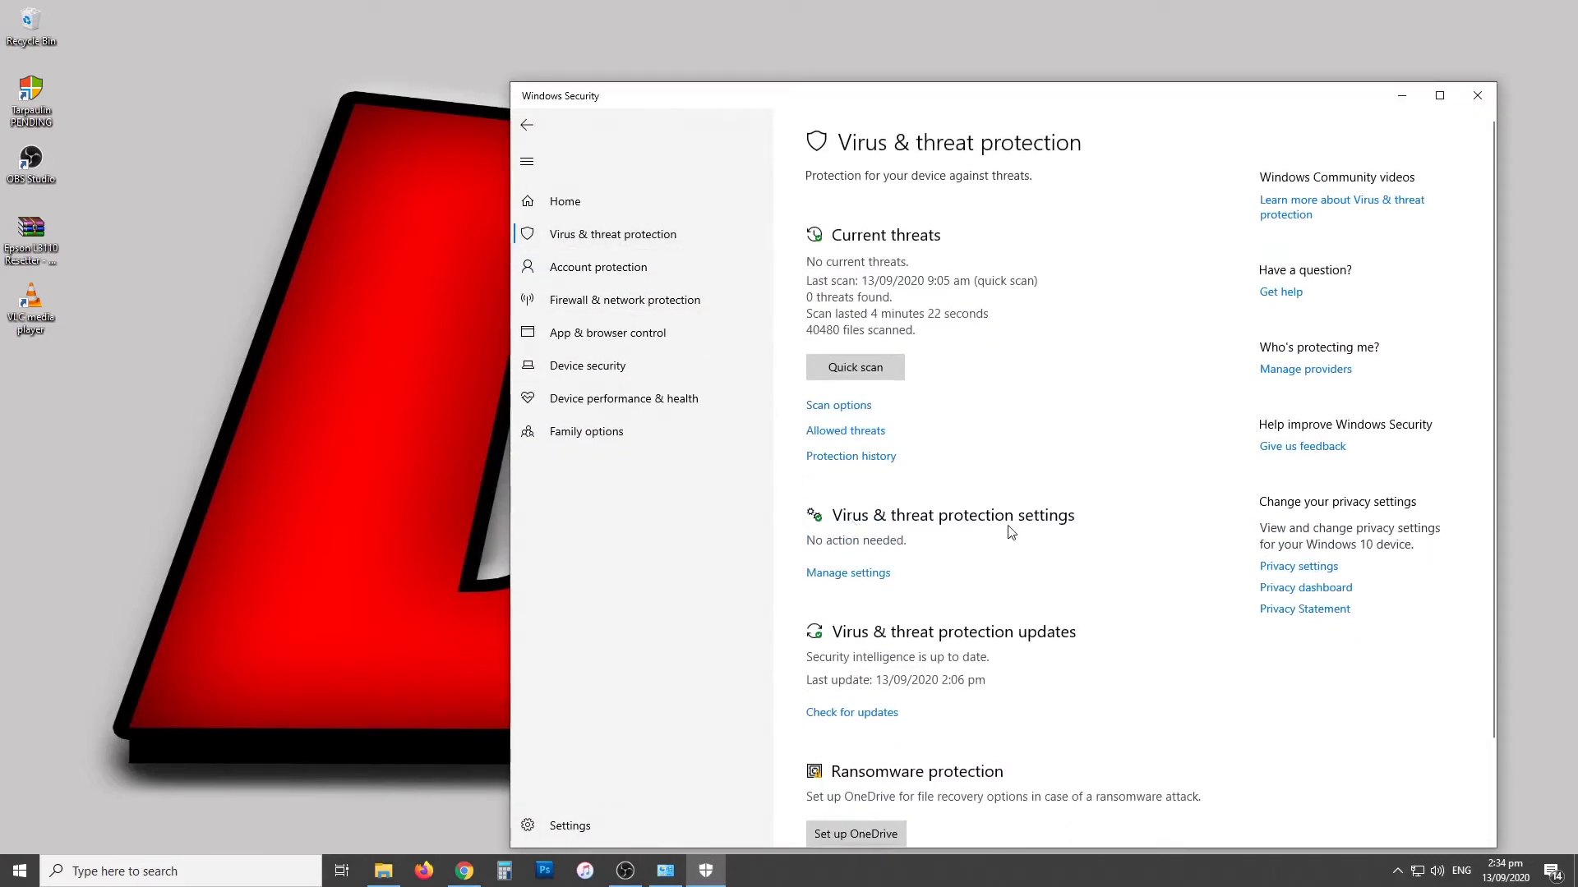
left_click(830, 580)
left_click(821, 343)
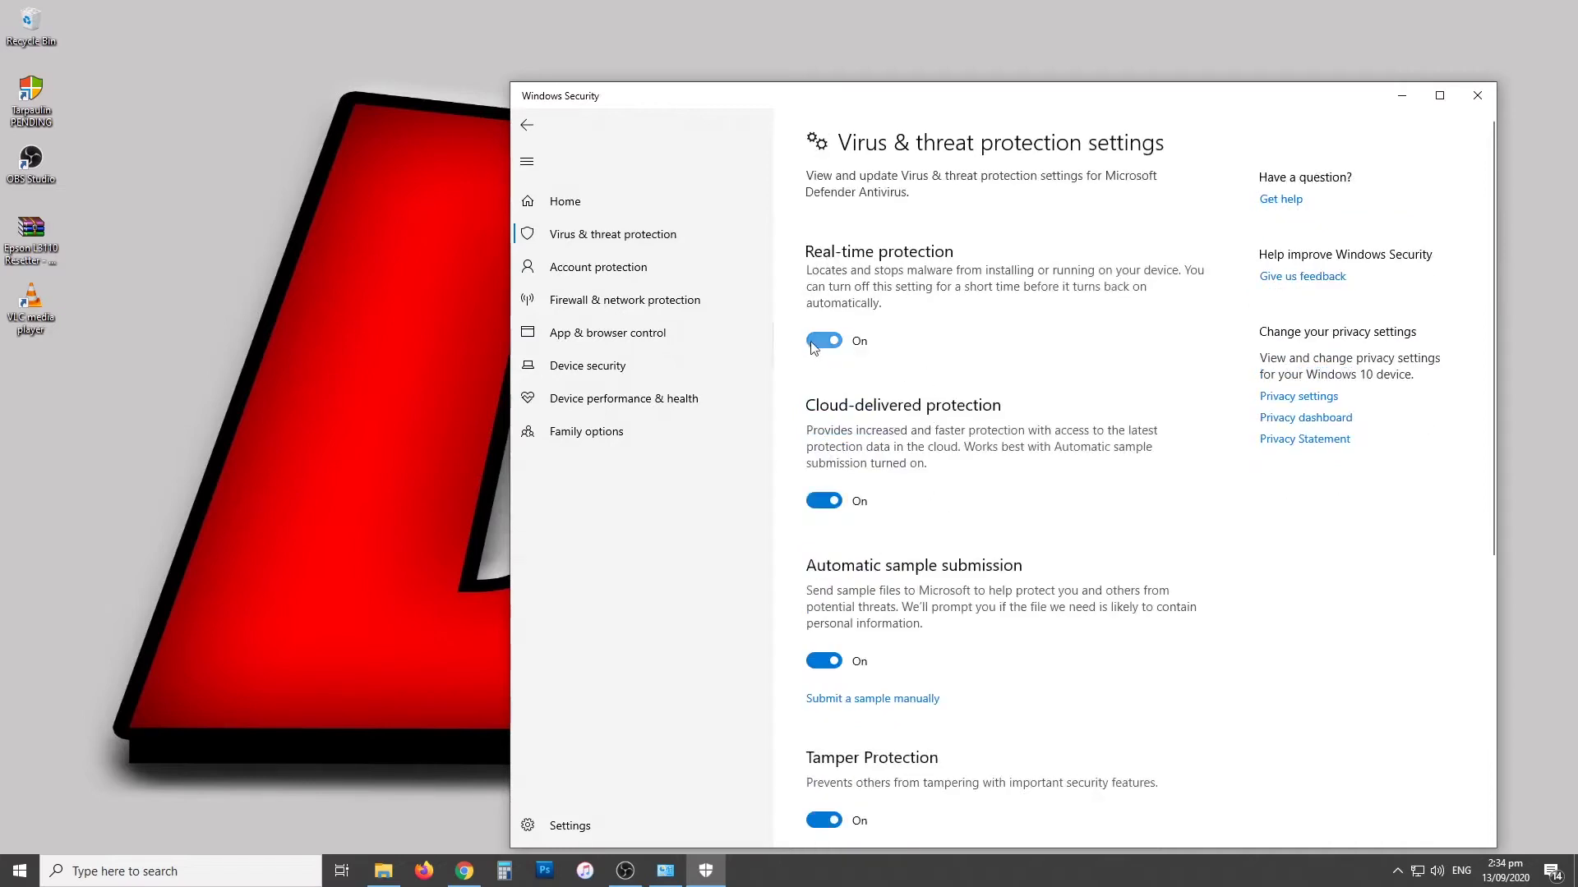
left_click(1476, 90)
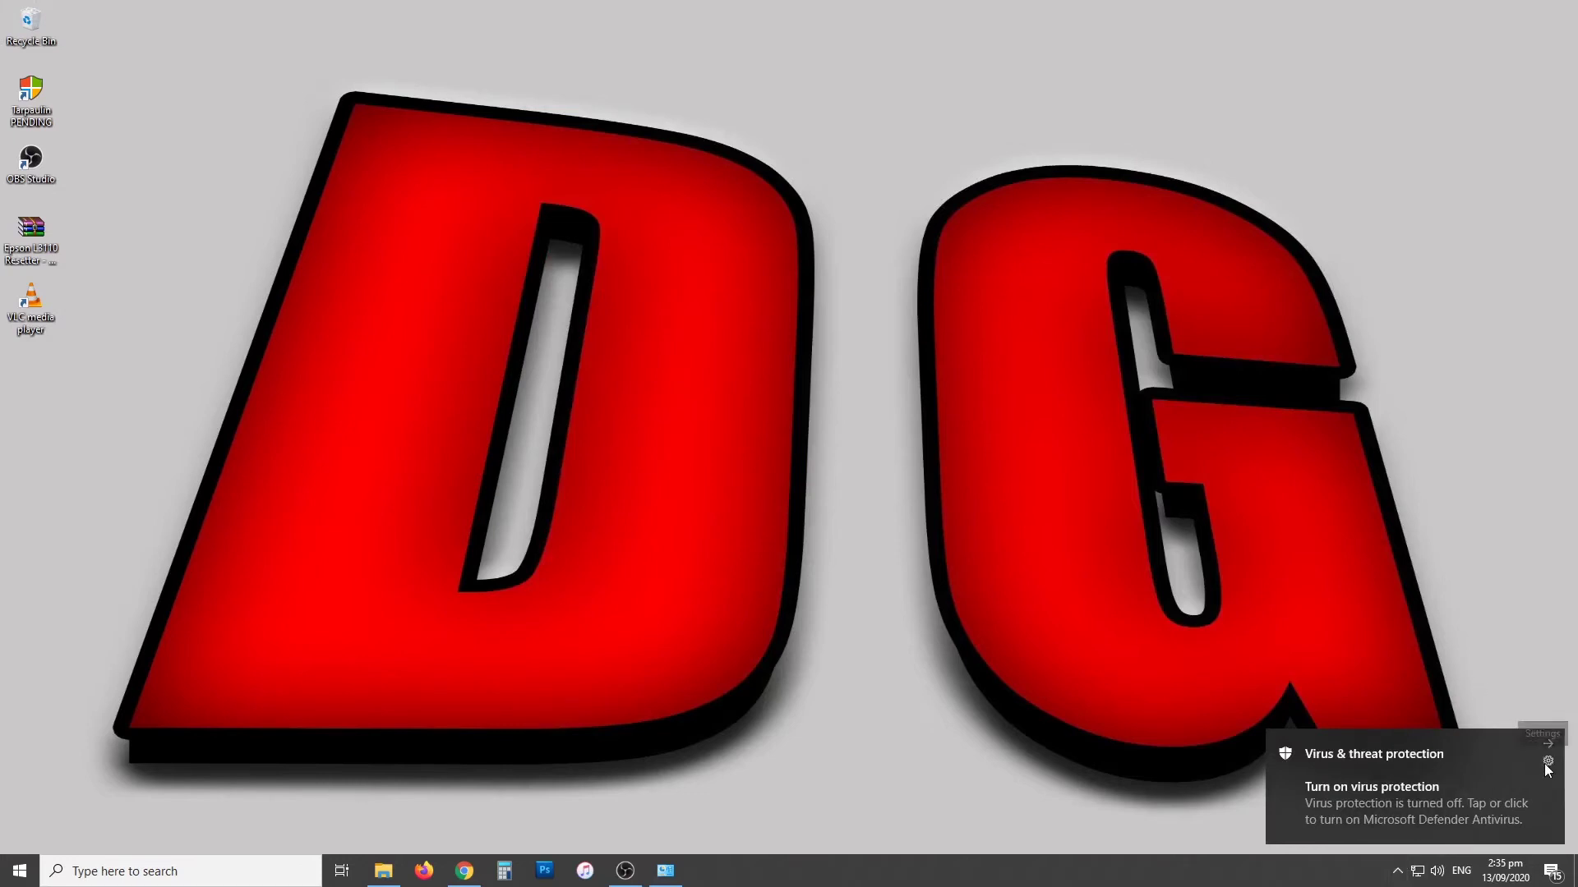
Step: Dismiss the virus protection toast notification and refresh the desktop
left_click(1548, 765)
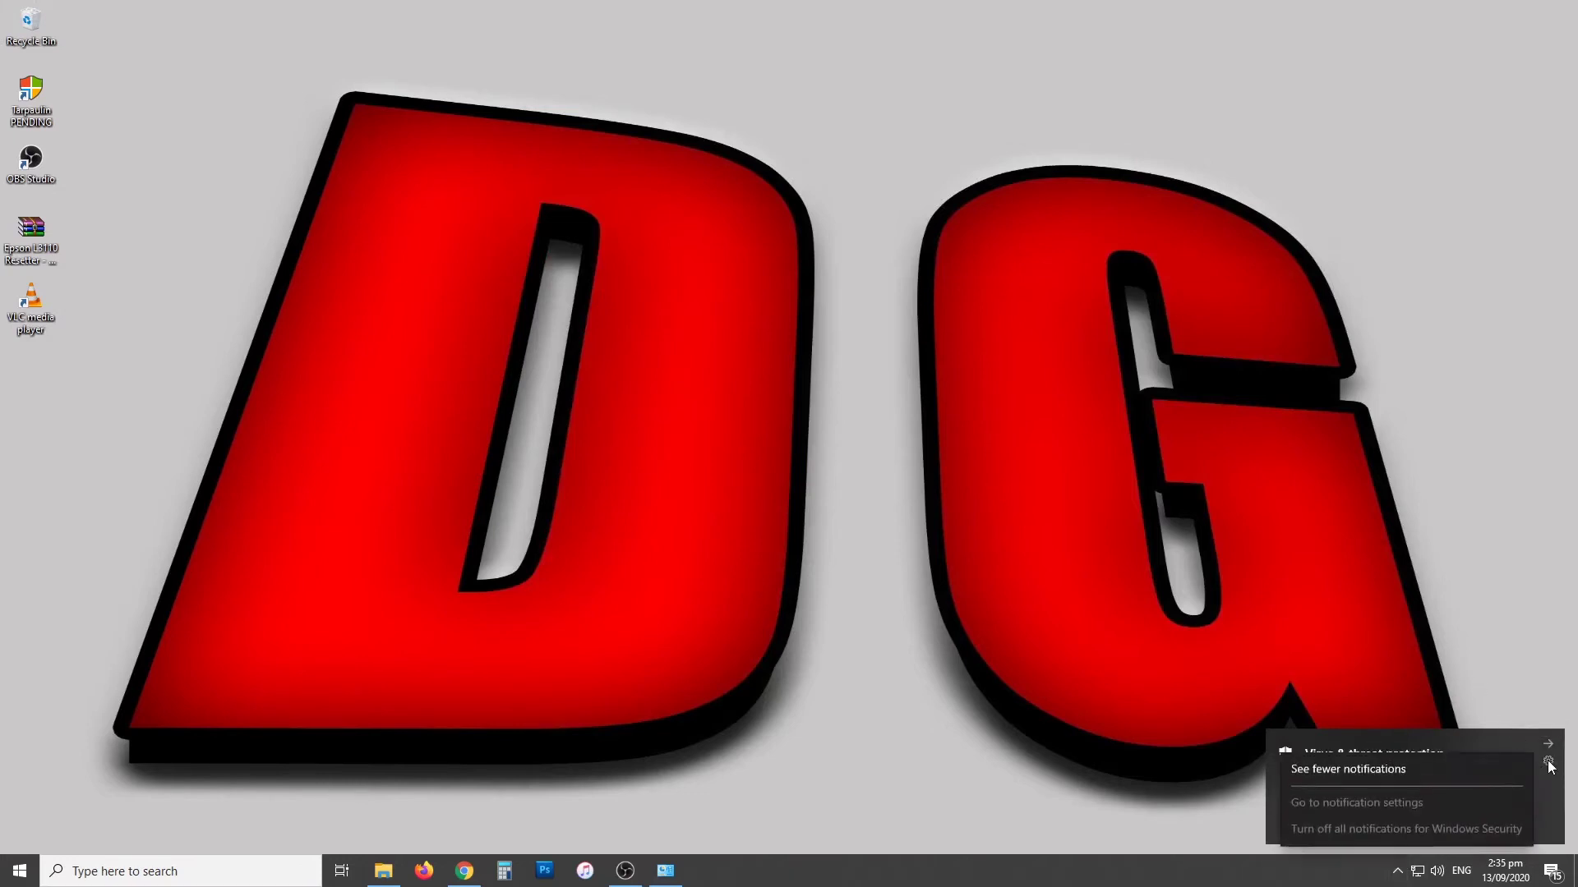
left_click(1549, 758)
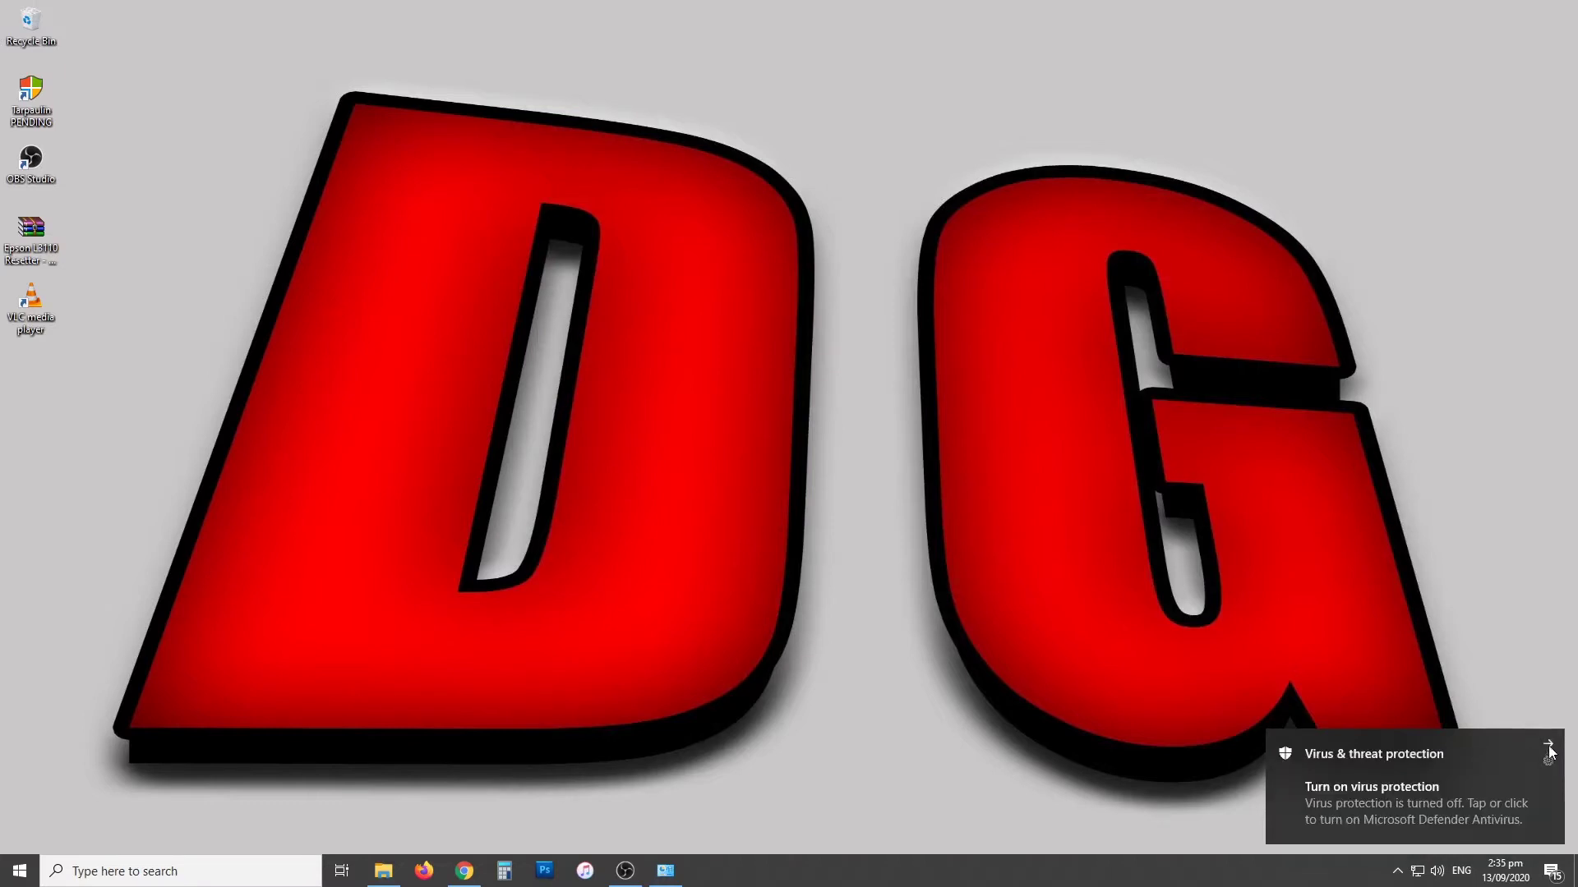
left_click(1548, 745)
left_click(1396, 872)
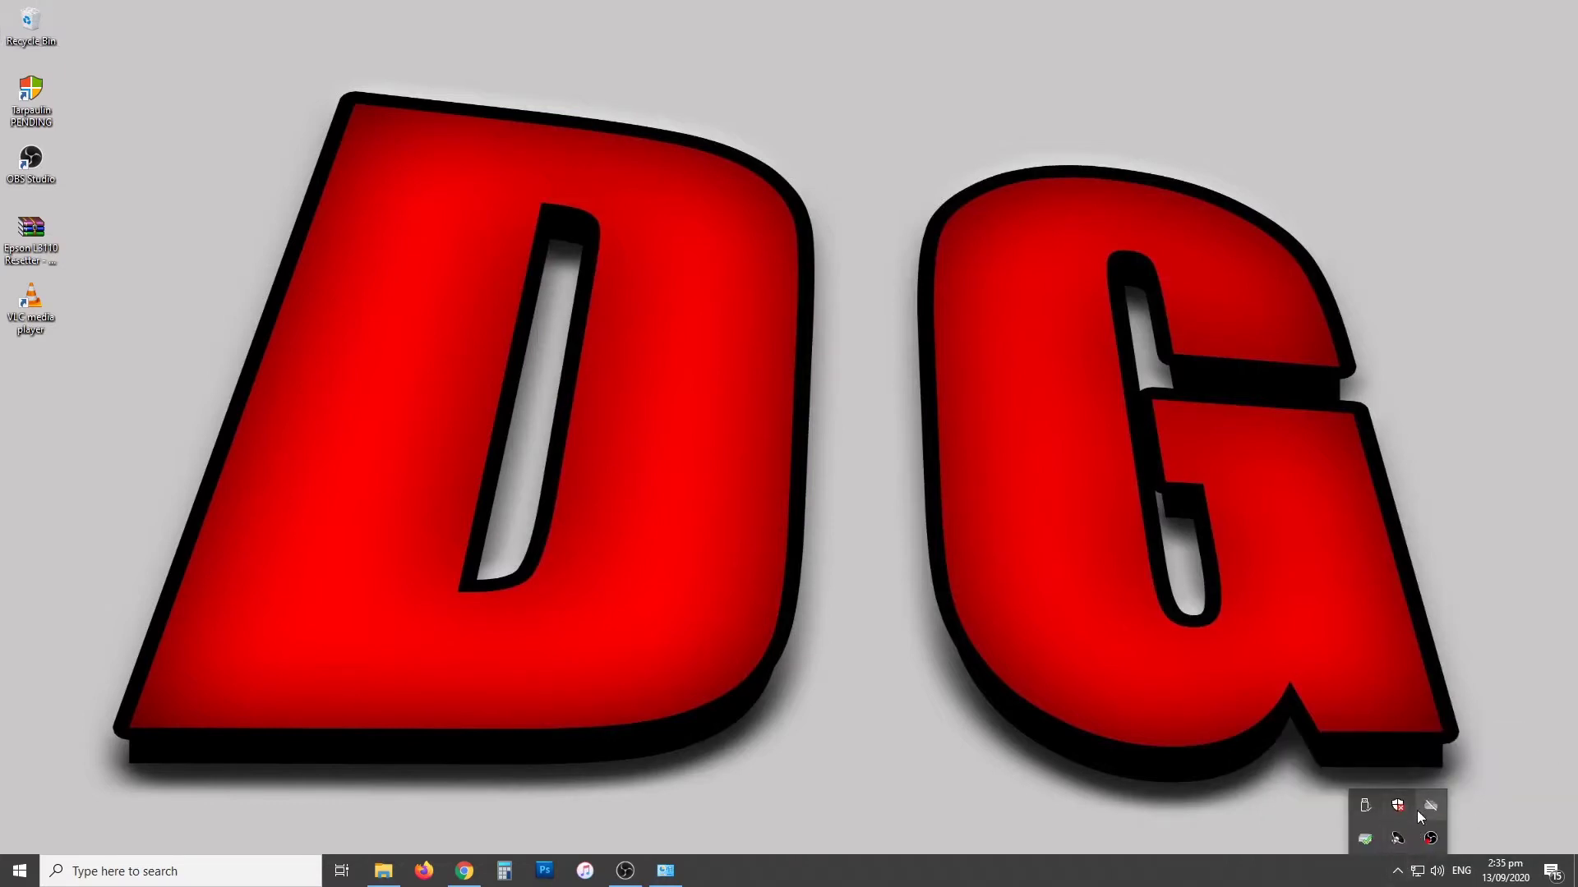
right_click(752, 385)
left_click(802, 428)
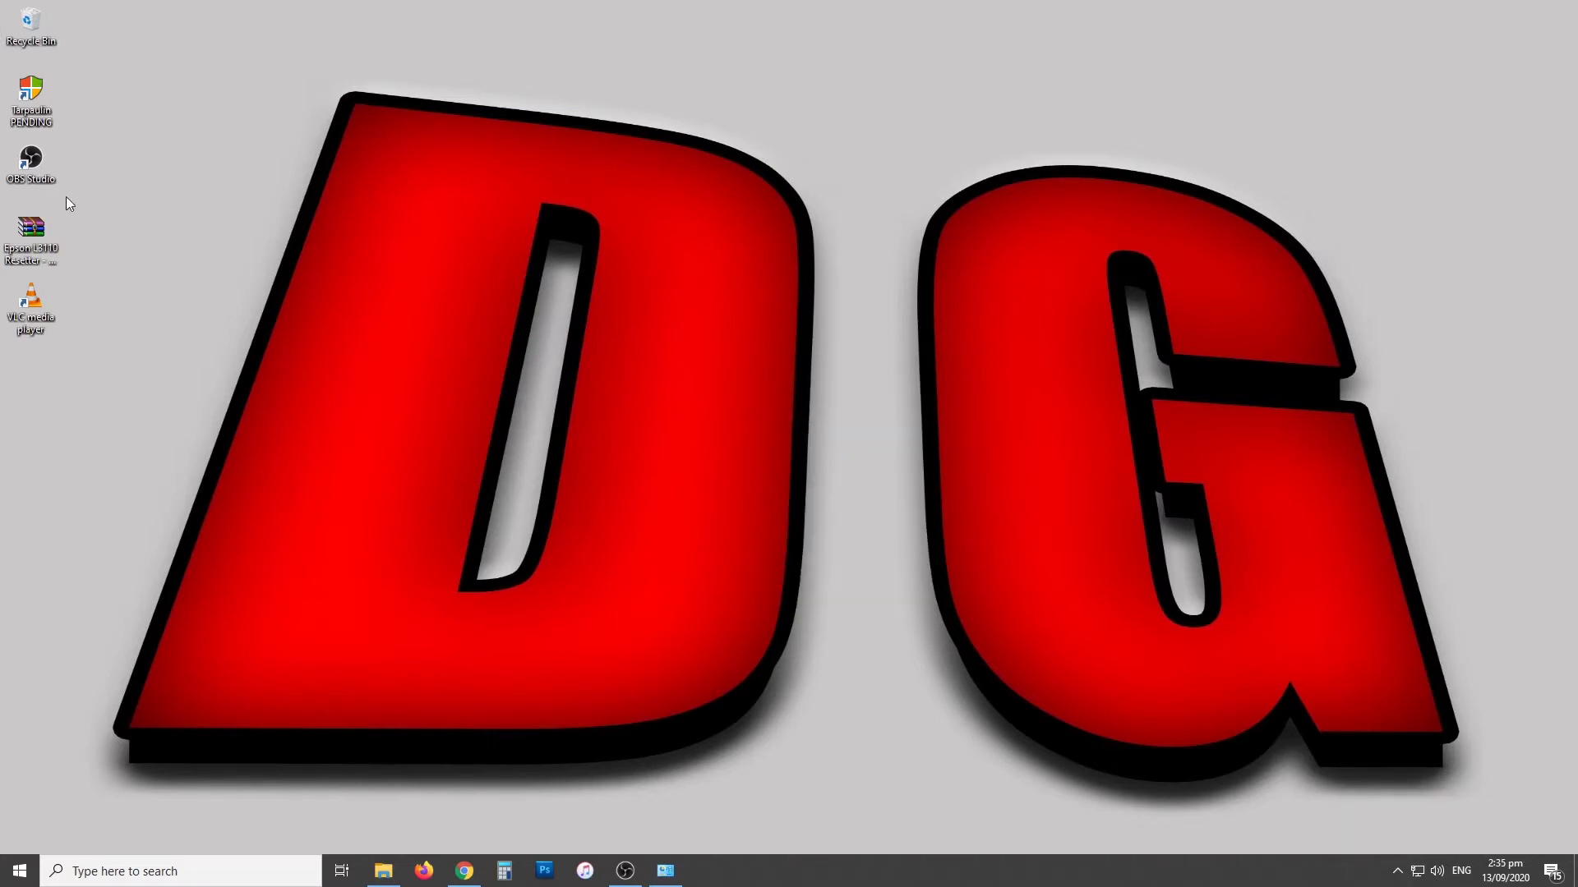
Step: Extract the password-protected Epson L3110 Resetter - DGTeck archive into its own desktop folder
right_click(43, 233)
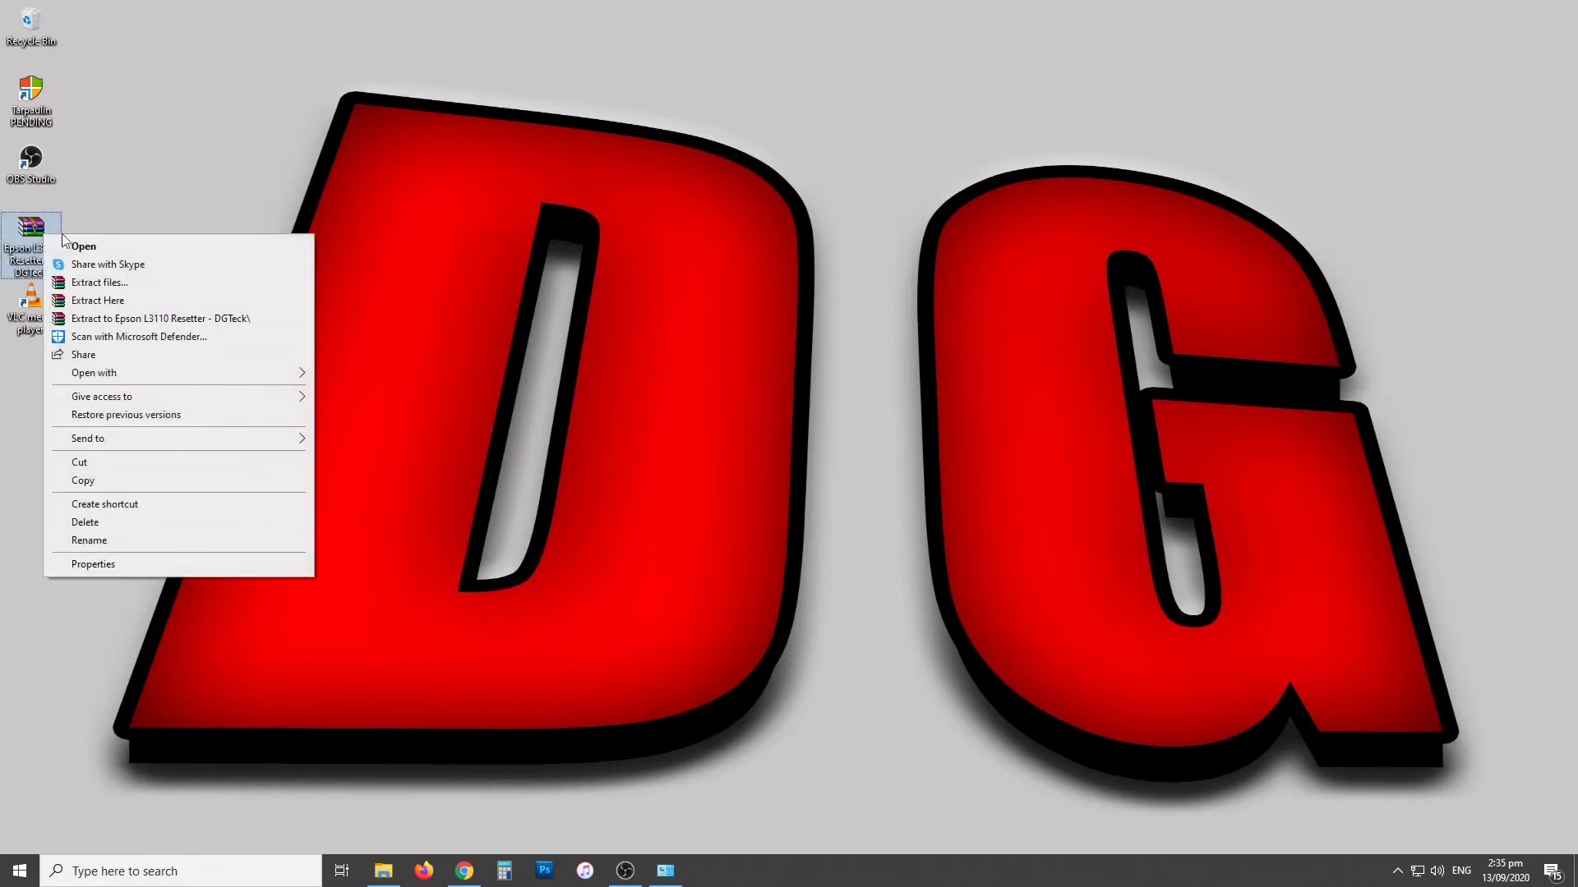
left_click(128, 324)
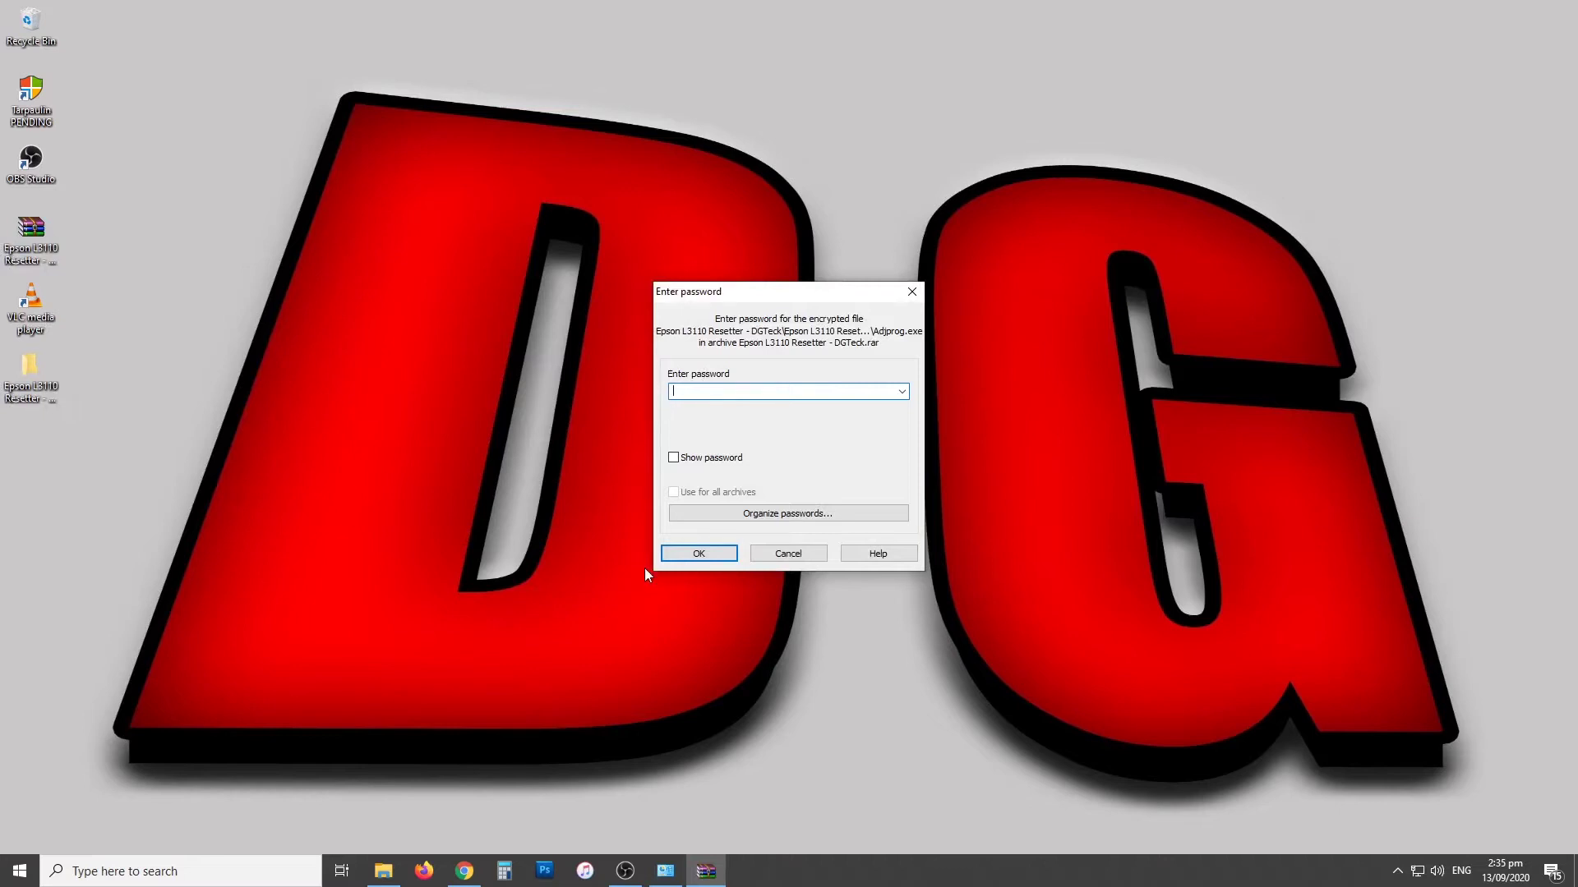
type("dgt")
left_click(698, 554)
left_click(23, 360)
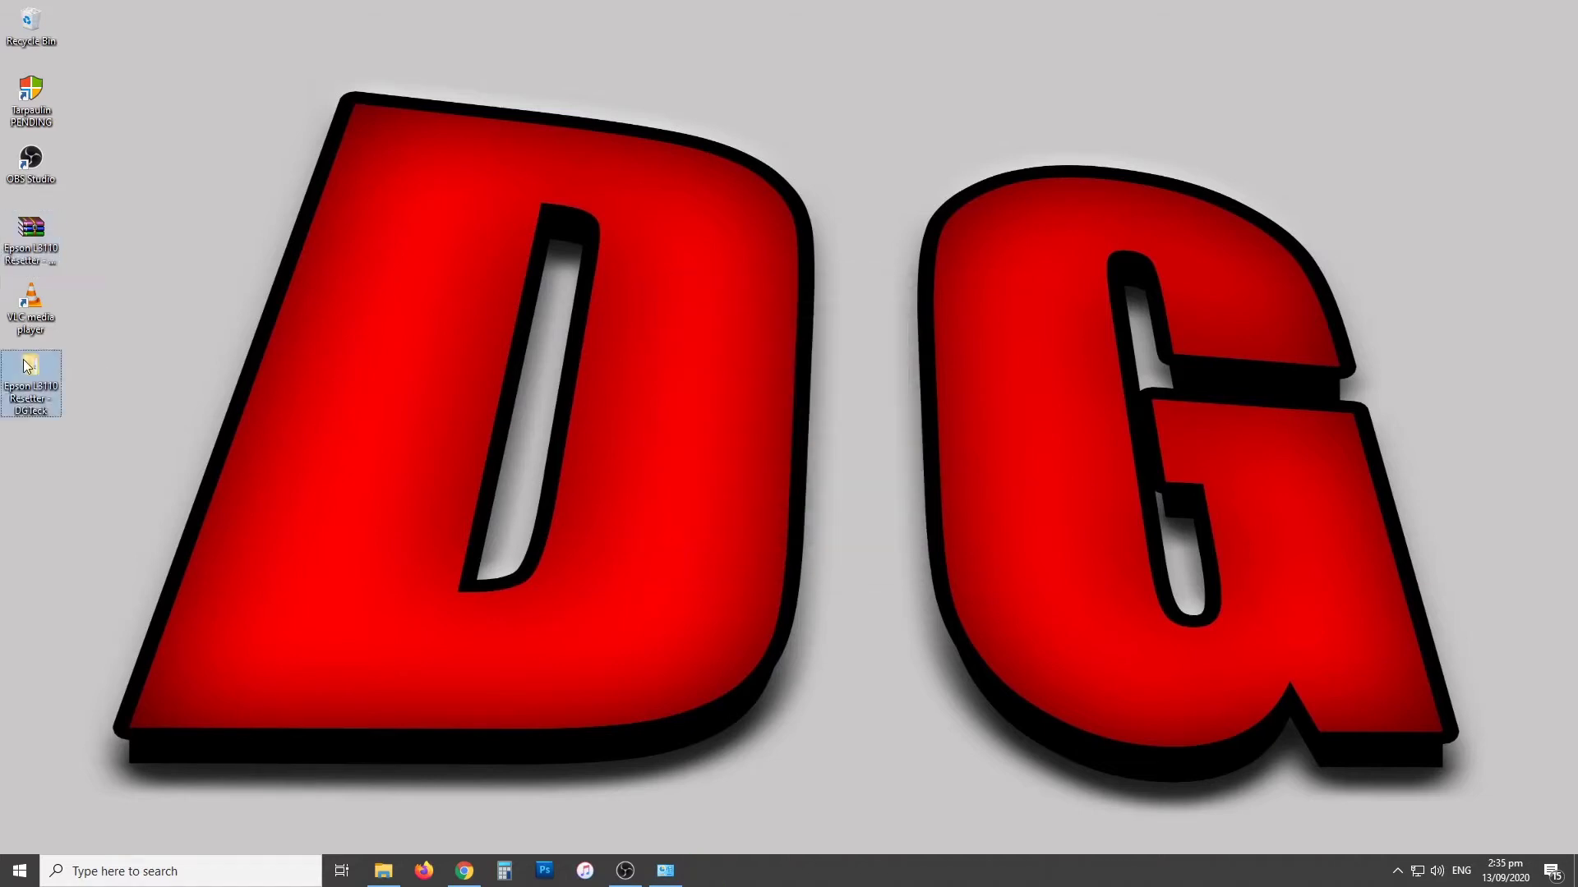
right_click(34, 366)
Step: Navigate through the extracted folder and nested Epson L3110 Resetter folders
left_click(75, 381)
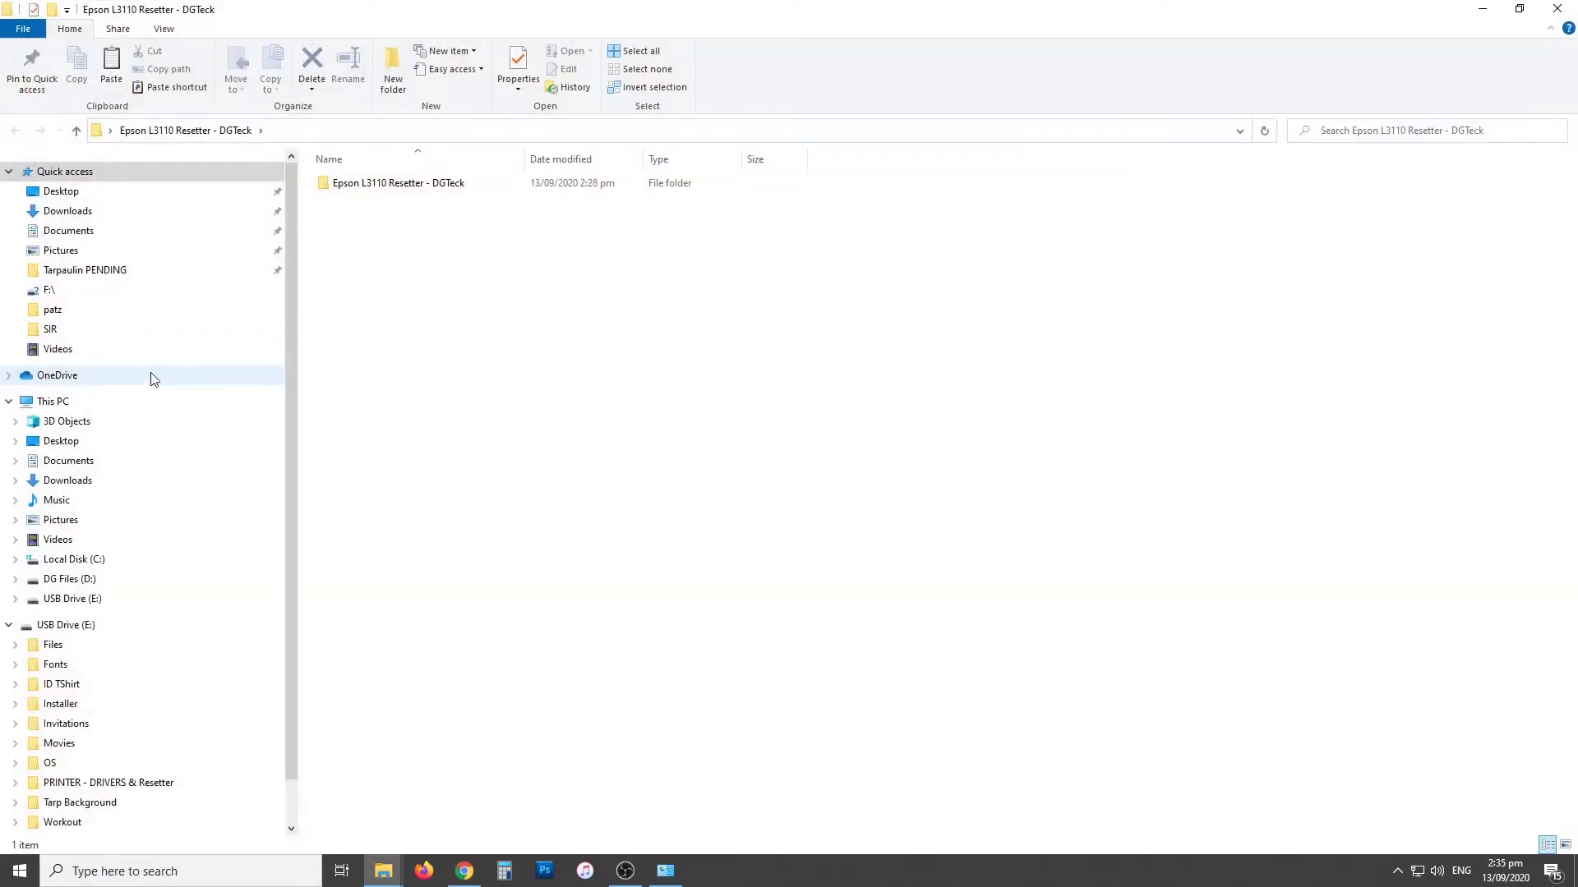
right_click(373, 191)
left_click(412, 199)
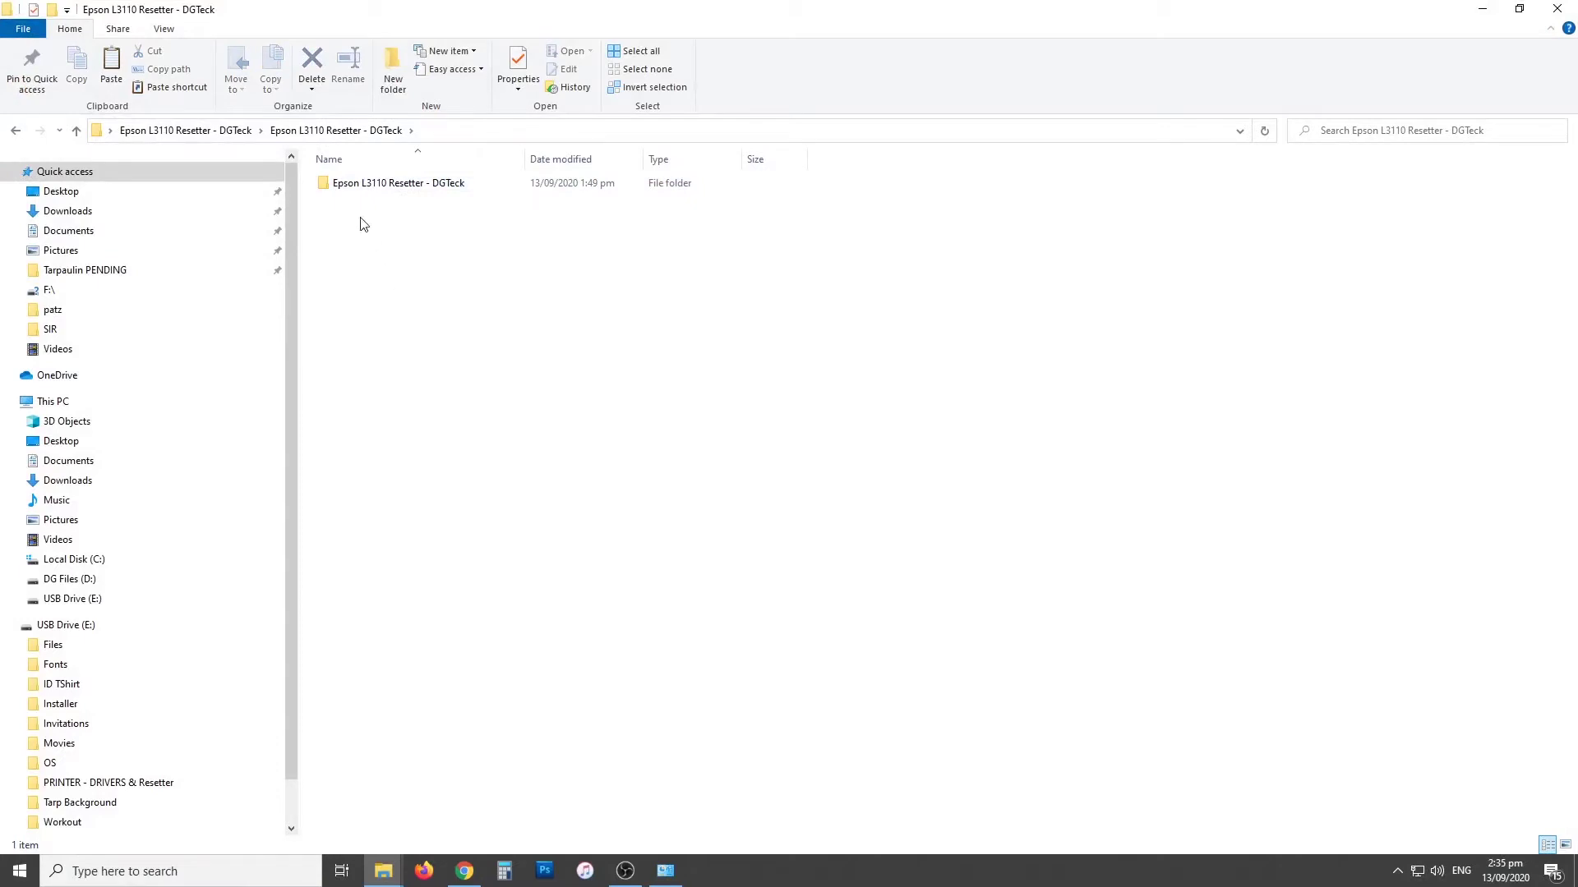
right_click(346, 188)
left_click(392, 201)
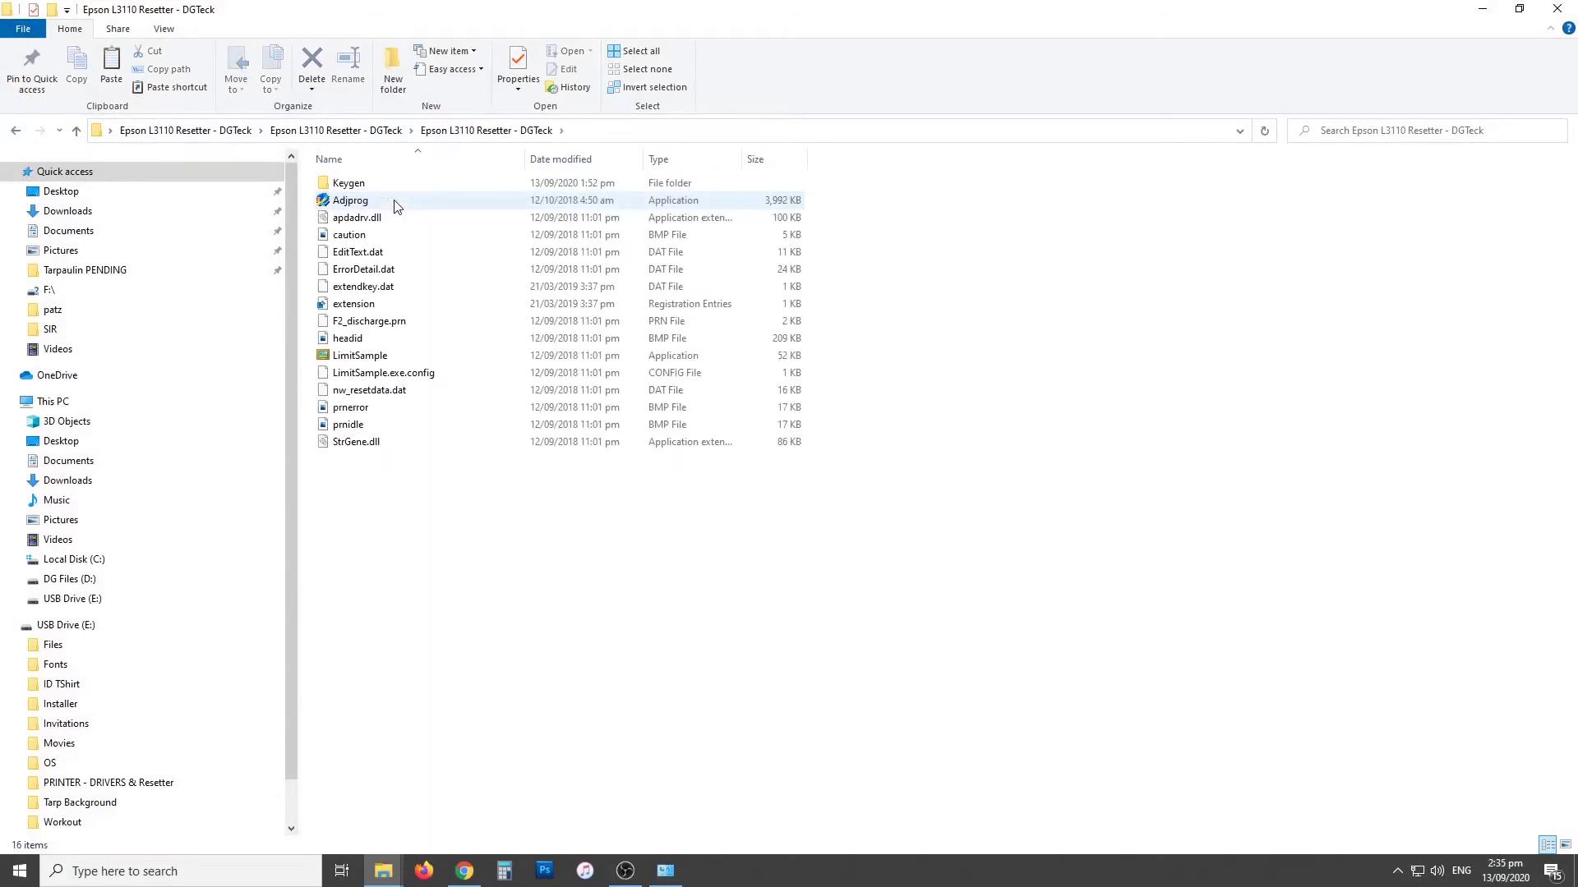
Step: Enter the Keygen folder listing the WLGen_Epson L3110 application
left_click(353, 204)
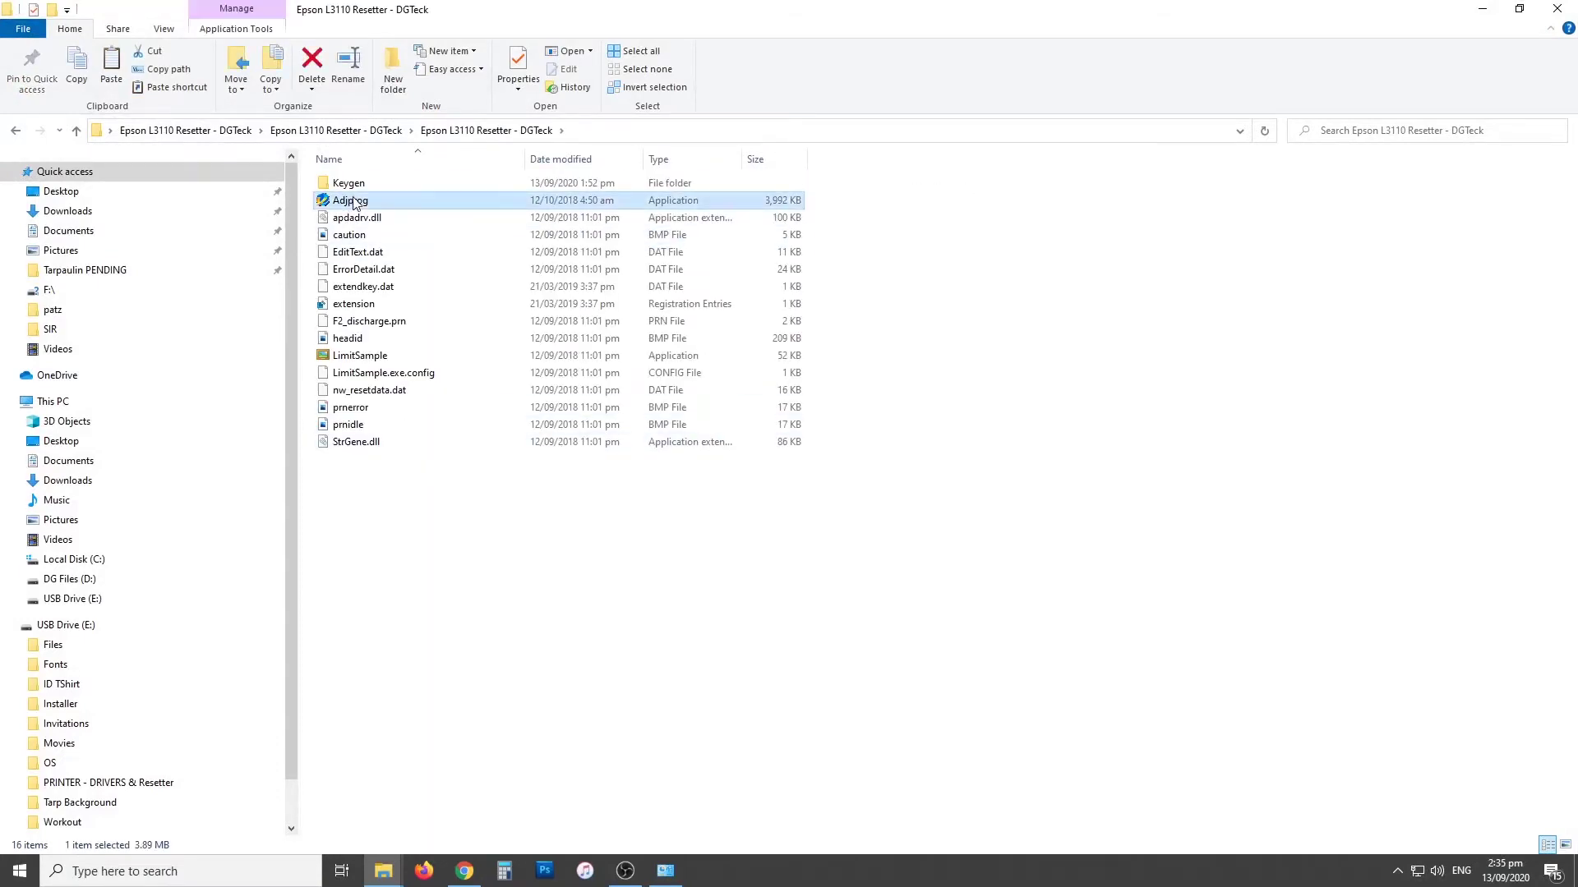
left_click(413, 496)
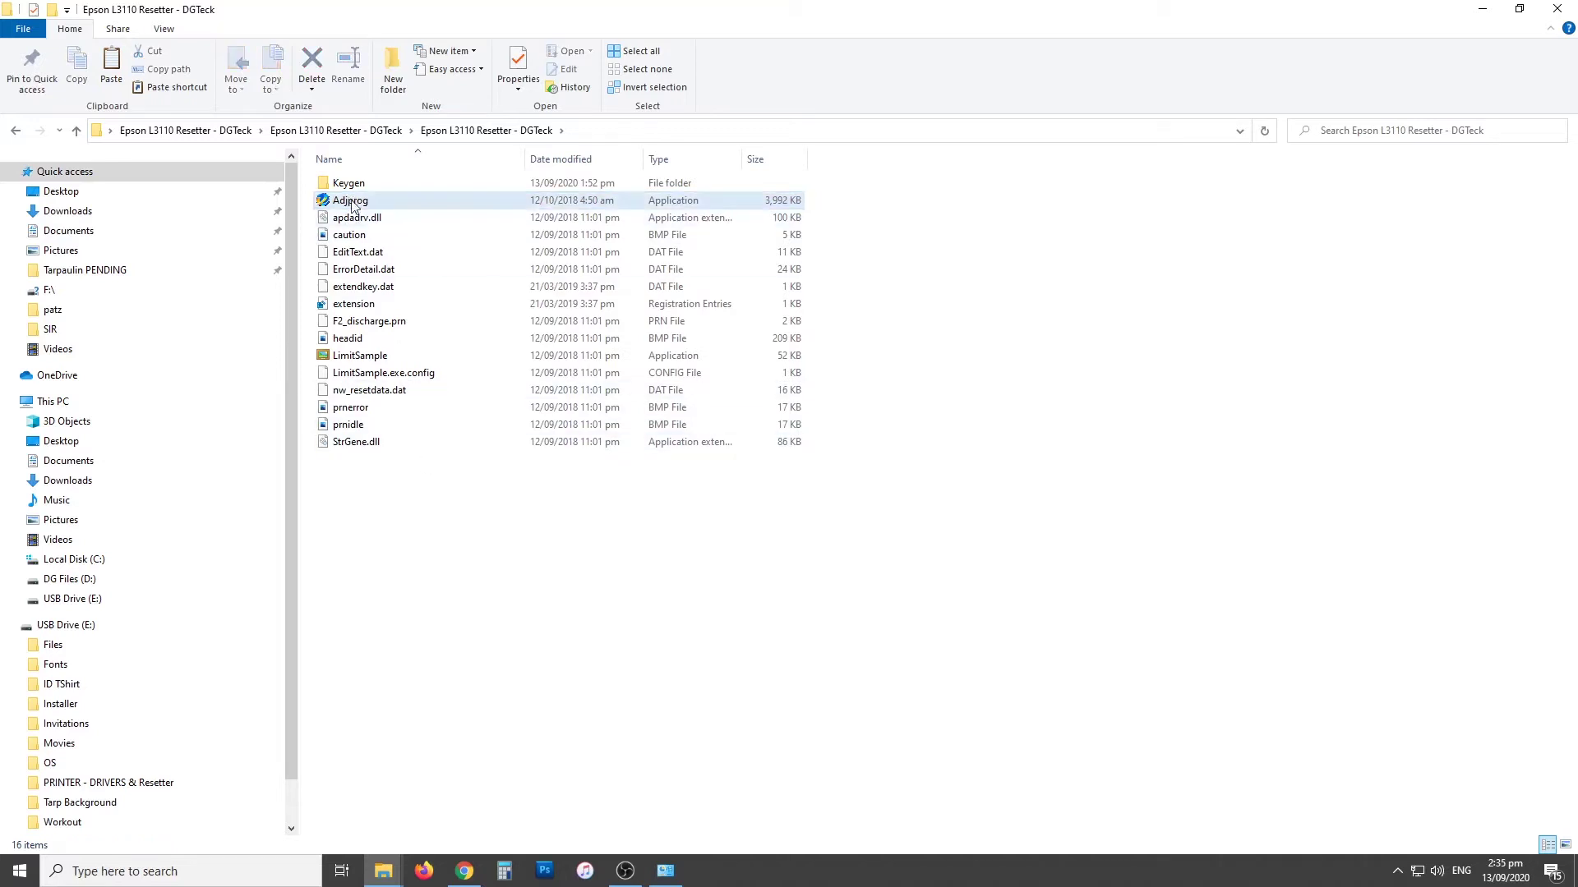
right_click(348, 185)
left_click(385, 195)
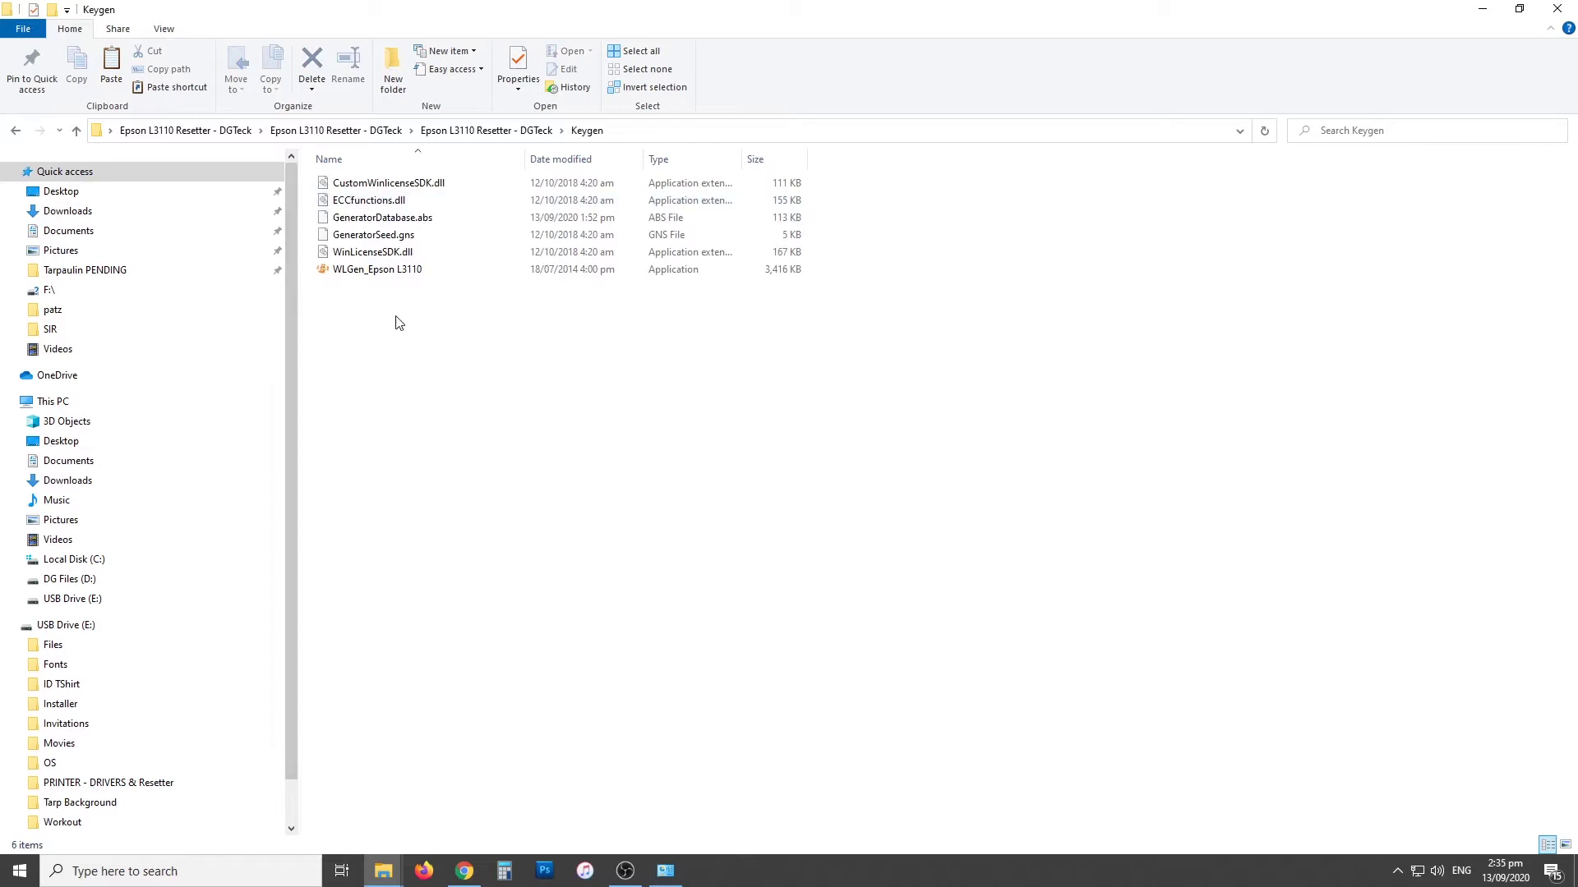
right_click(372, 275)
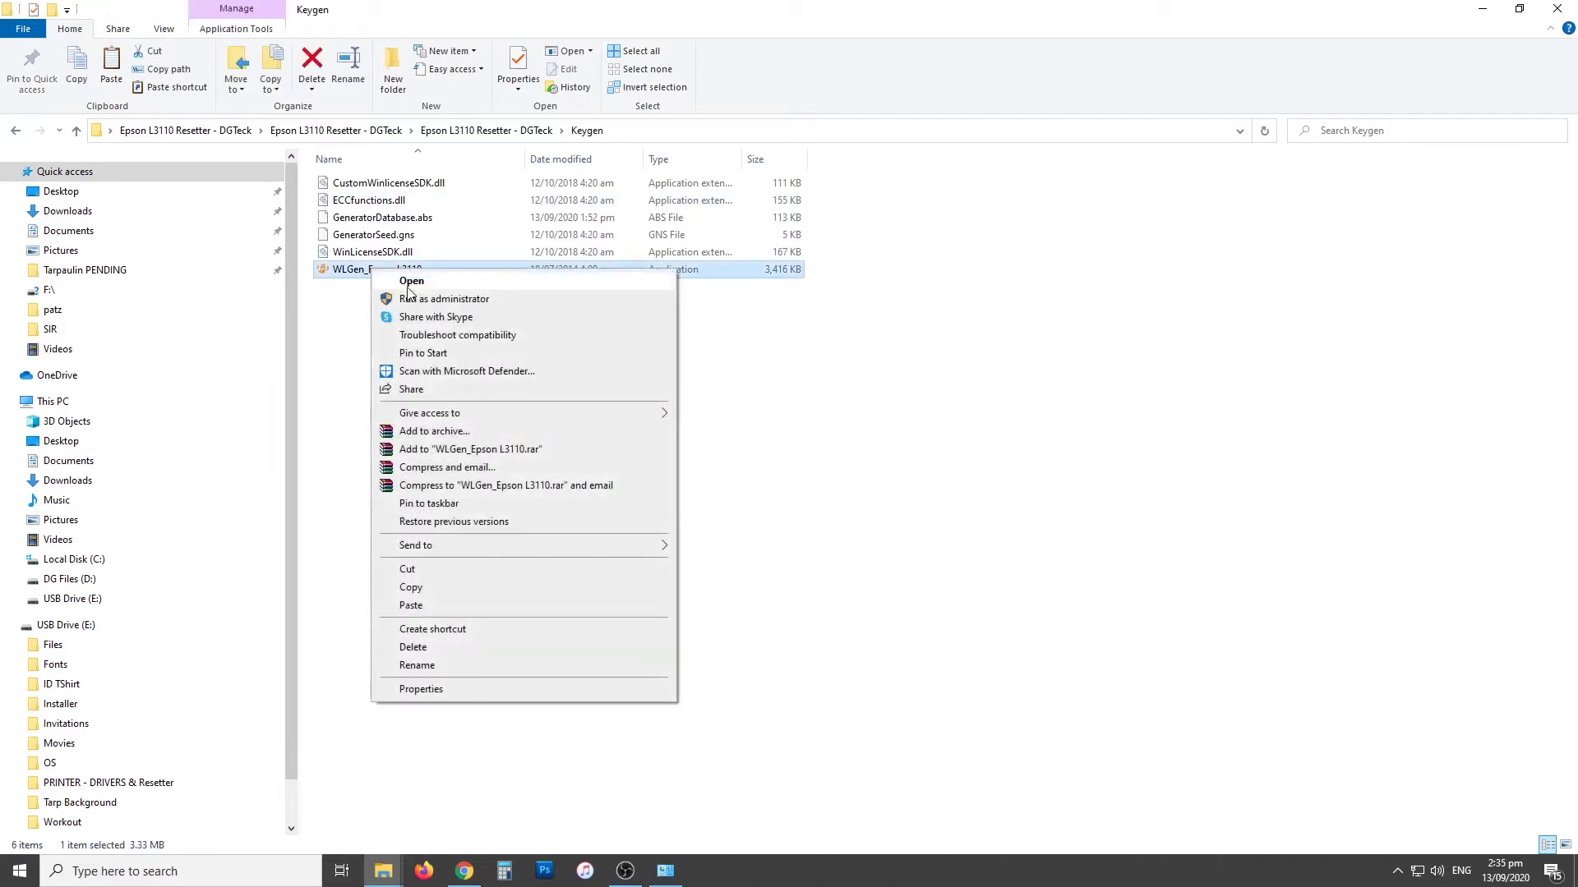
Step: Launch WLGen_Epson L3110 and move the Specific Key Generator window into view
left_click(408, 287)
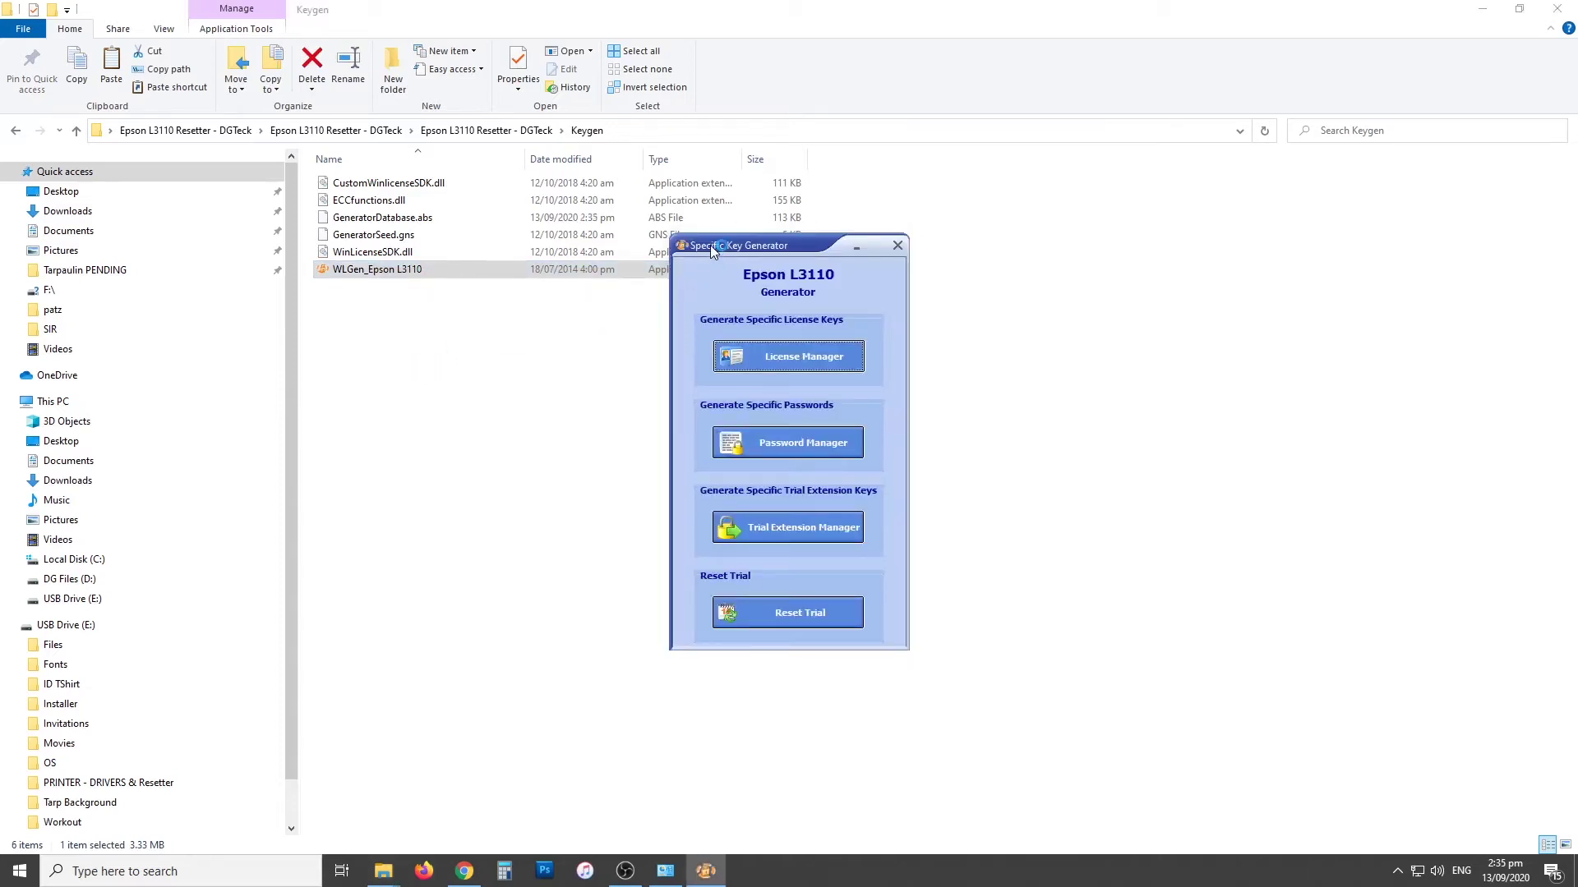
left_click_drag(710, 244, 798, 278)
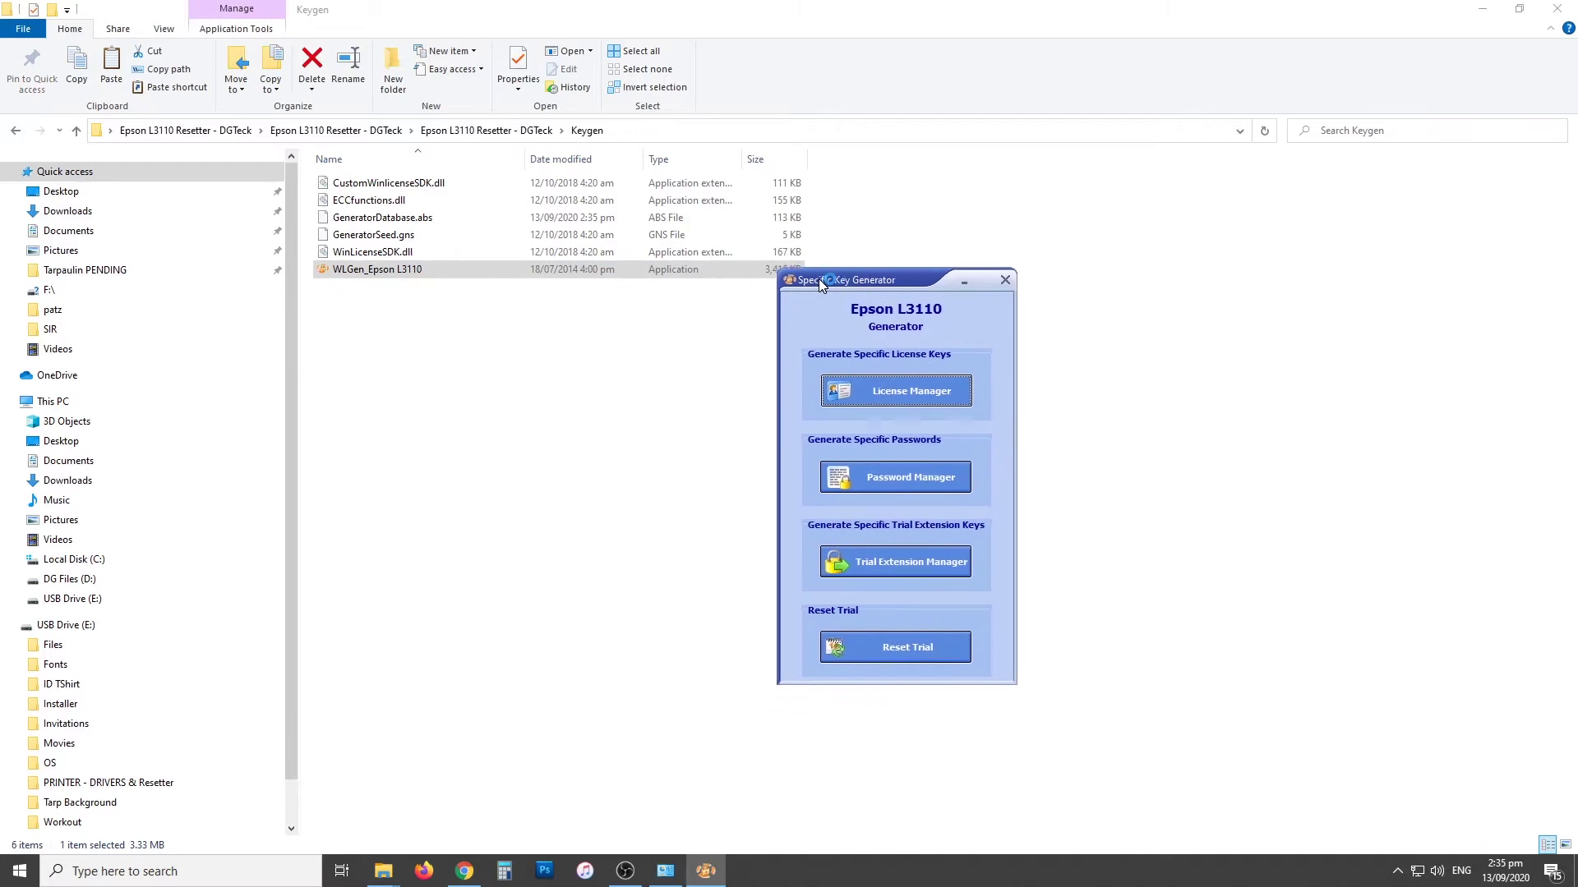
Step: Delete the existing customer license in License Manager, leaving the customers list empty
left_click(881, 393)
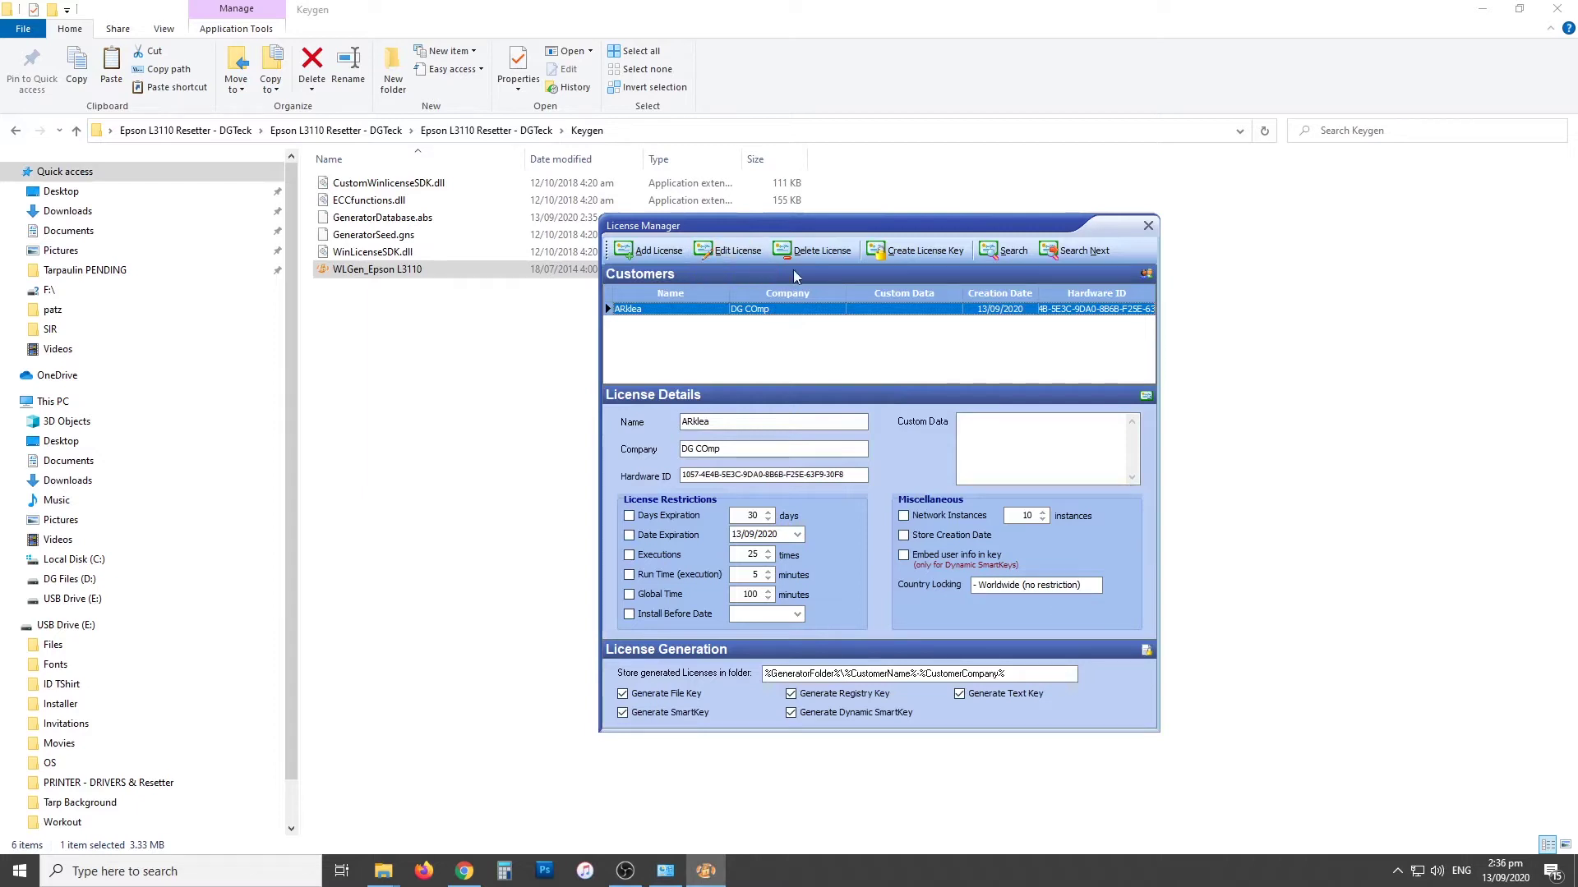
left_click(835, 250)
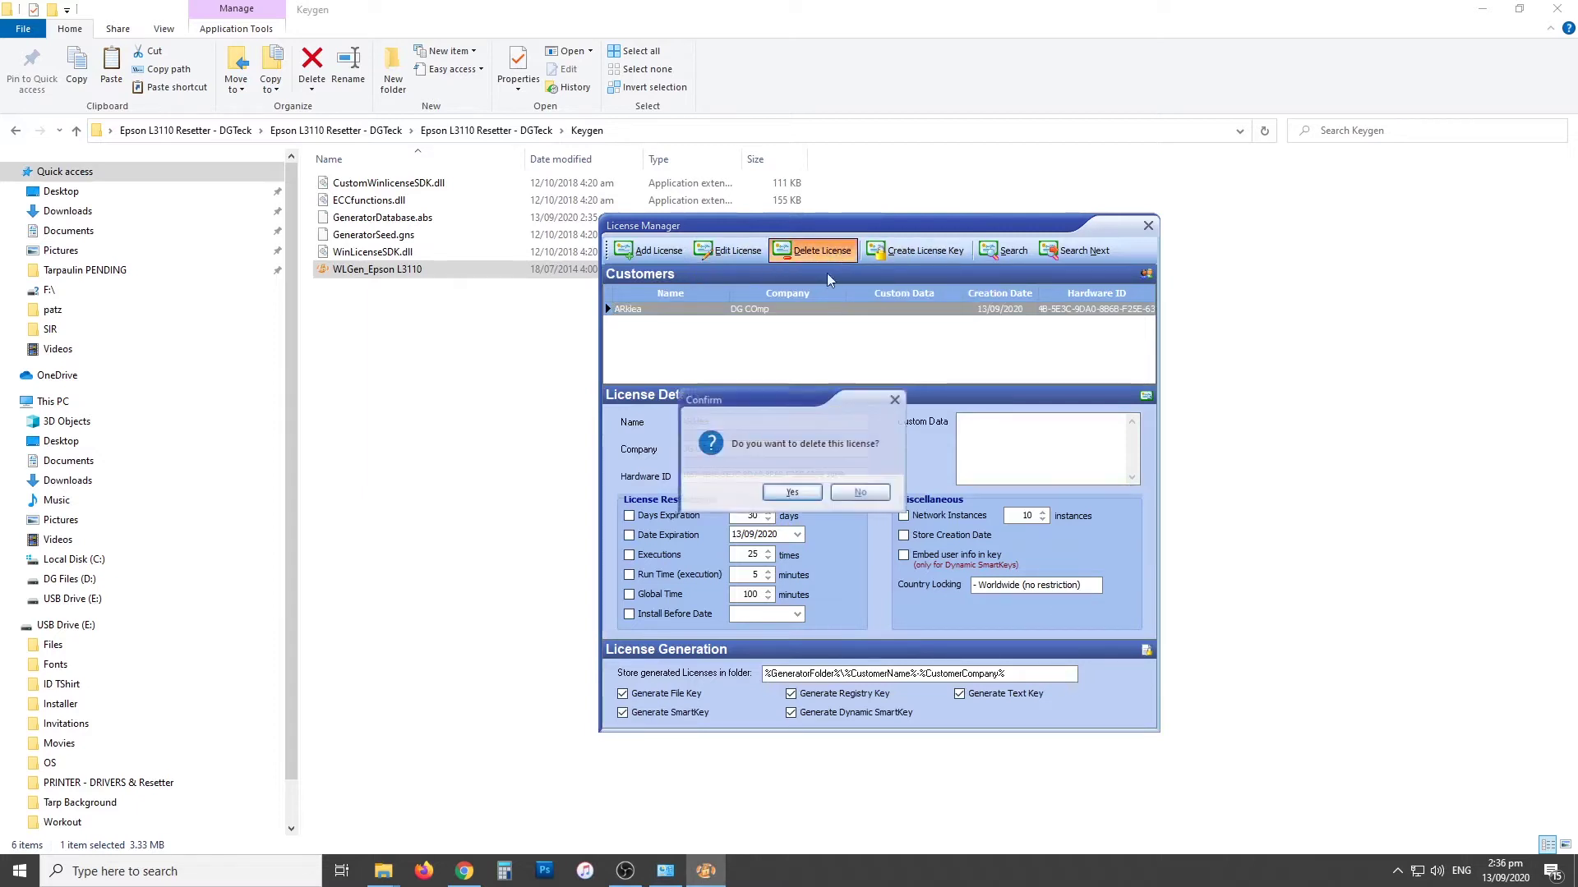
left_click(789, 493)
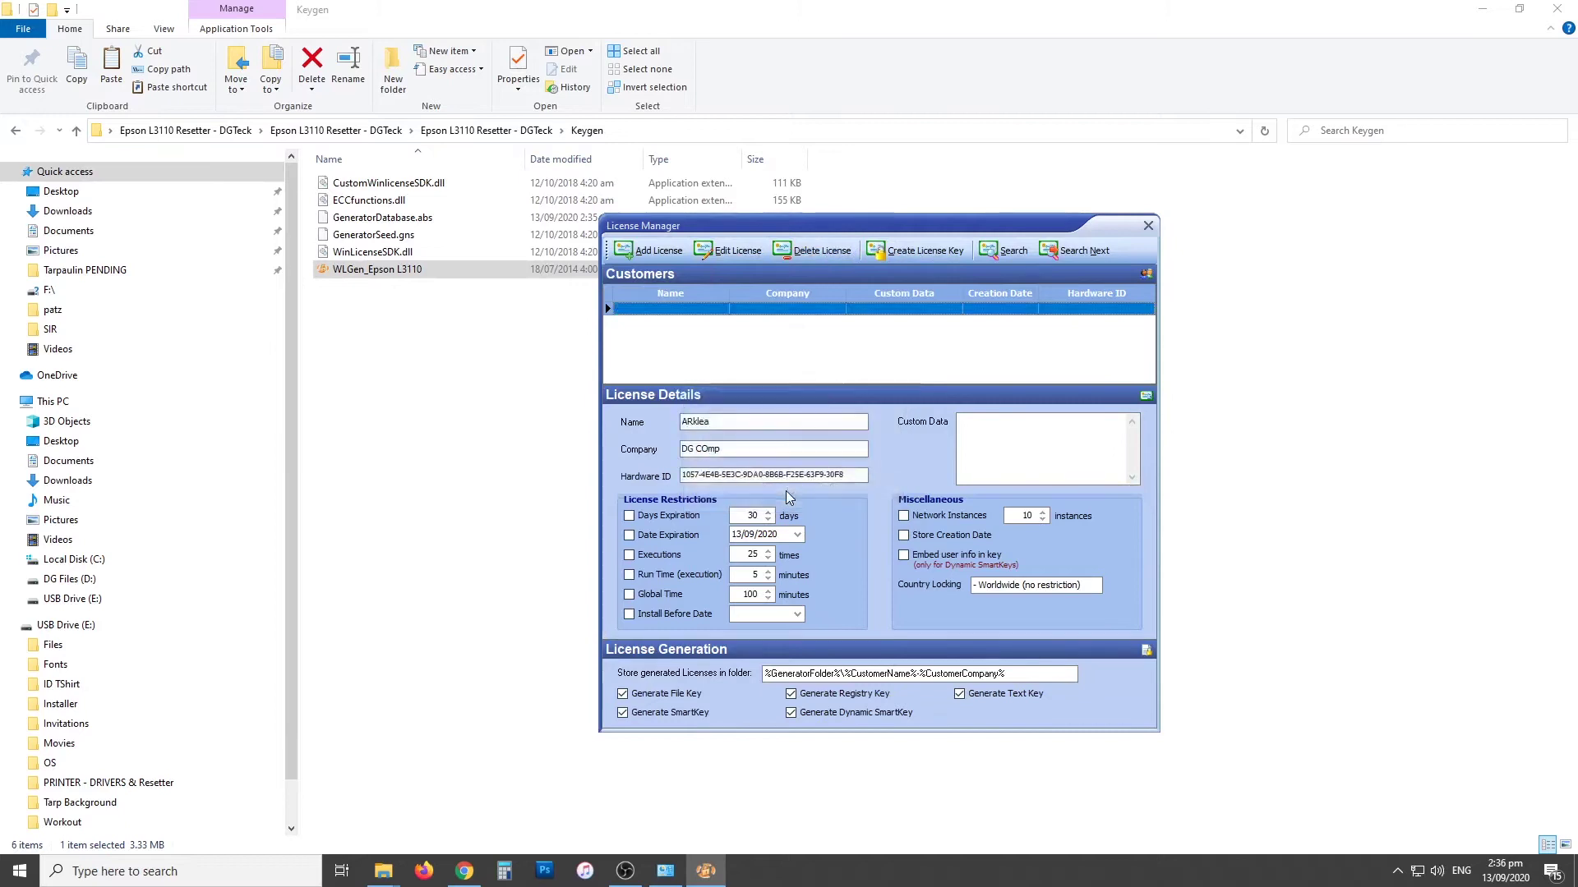
left_click_drag(725, 233, 801, 243)
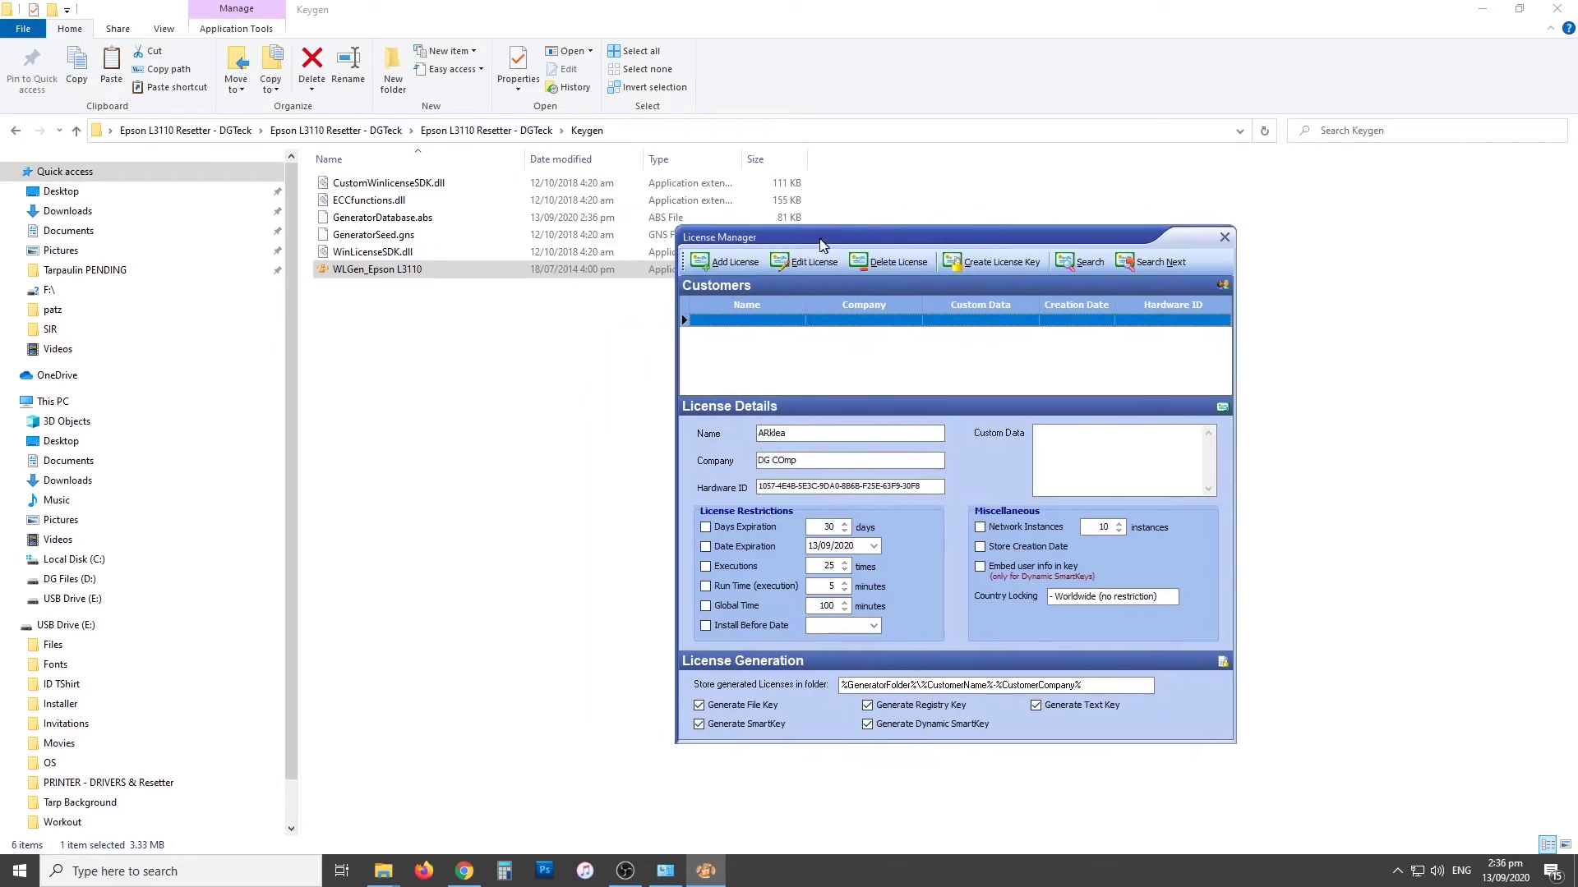
Step: Add a new license with customer and company filled, then show USB Drive (E:) in File Explorer
left_click(729, 262)
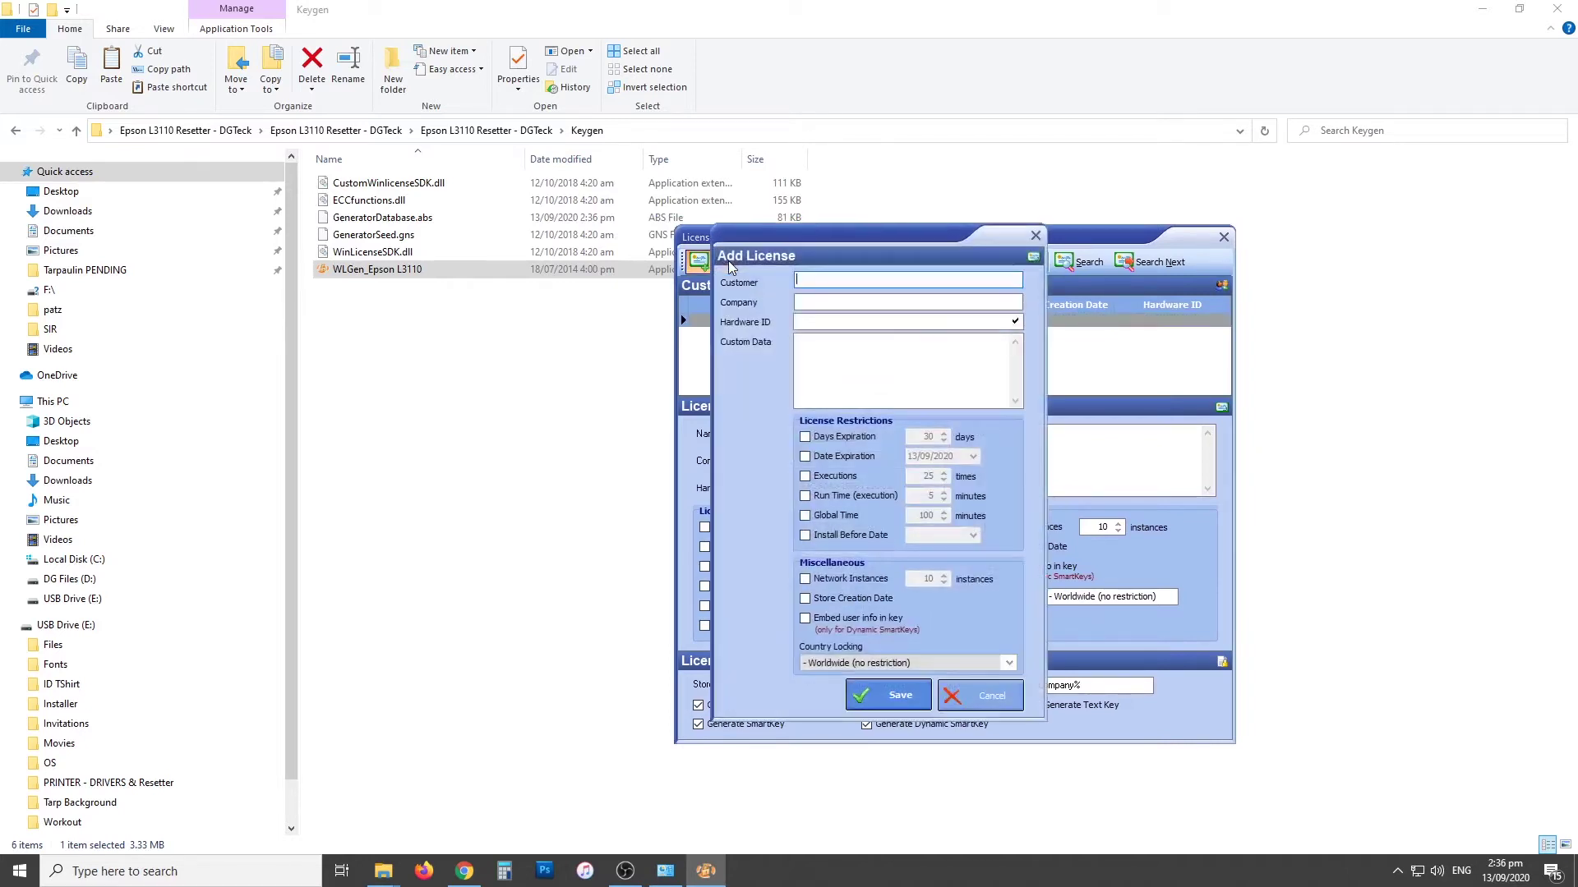
left_click(803, 281)
type("DG")
left_click(386, 872)
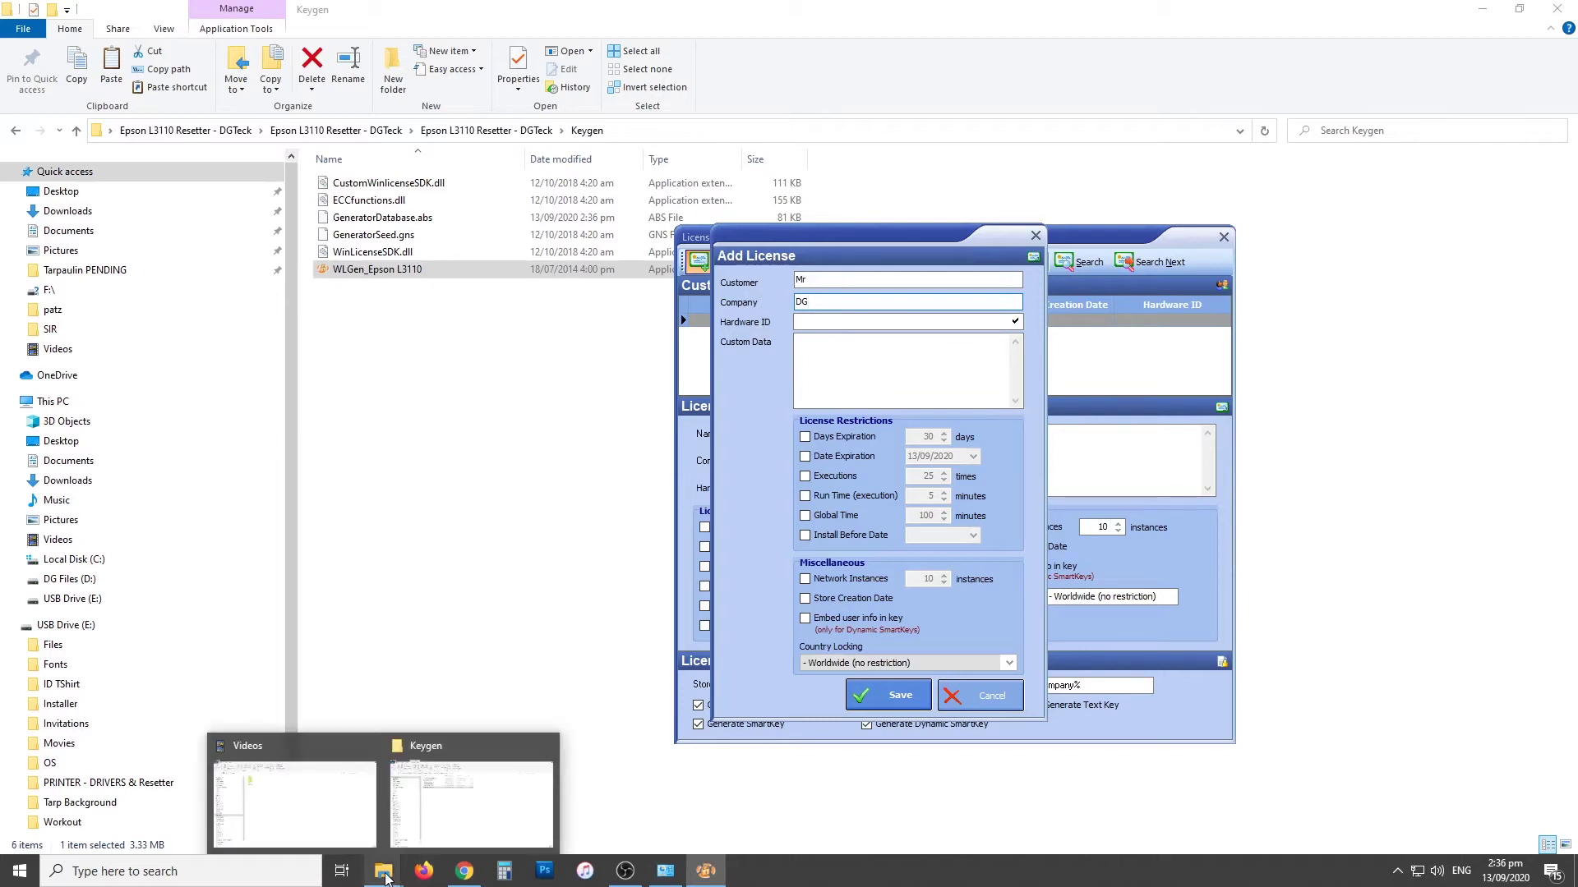
left_click(66, 628)
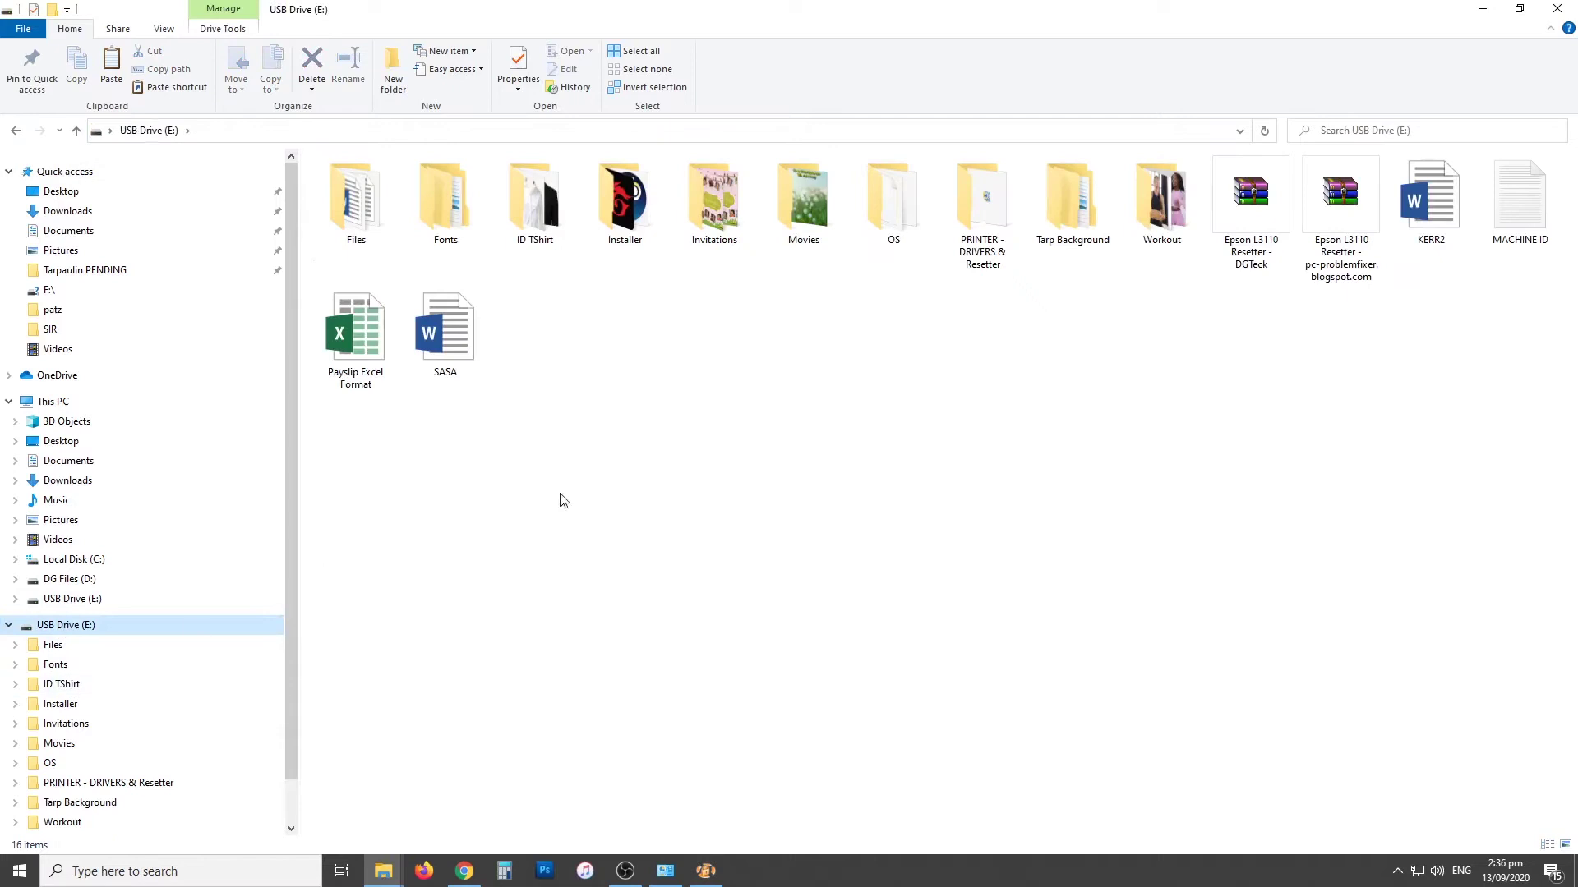
Step: Copy the machine ID line from MACHINE ID.txt in Notepad and close the file
left_click(1514, 207)
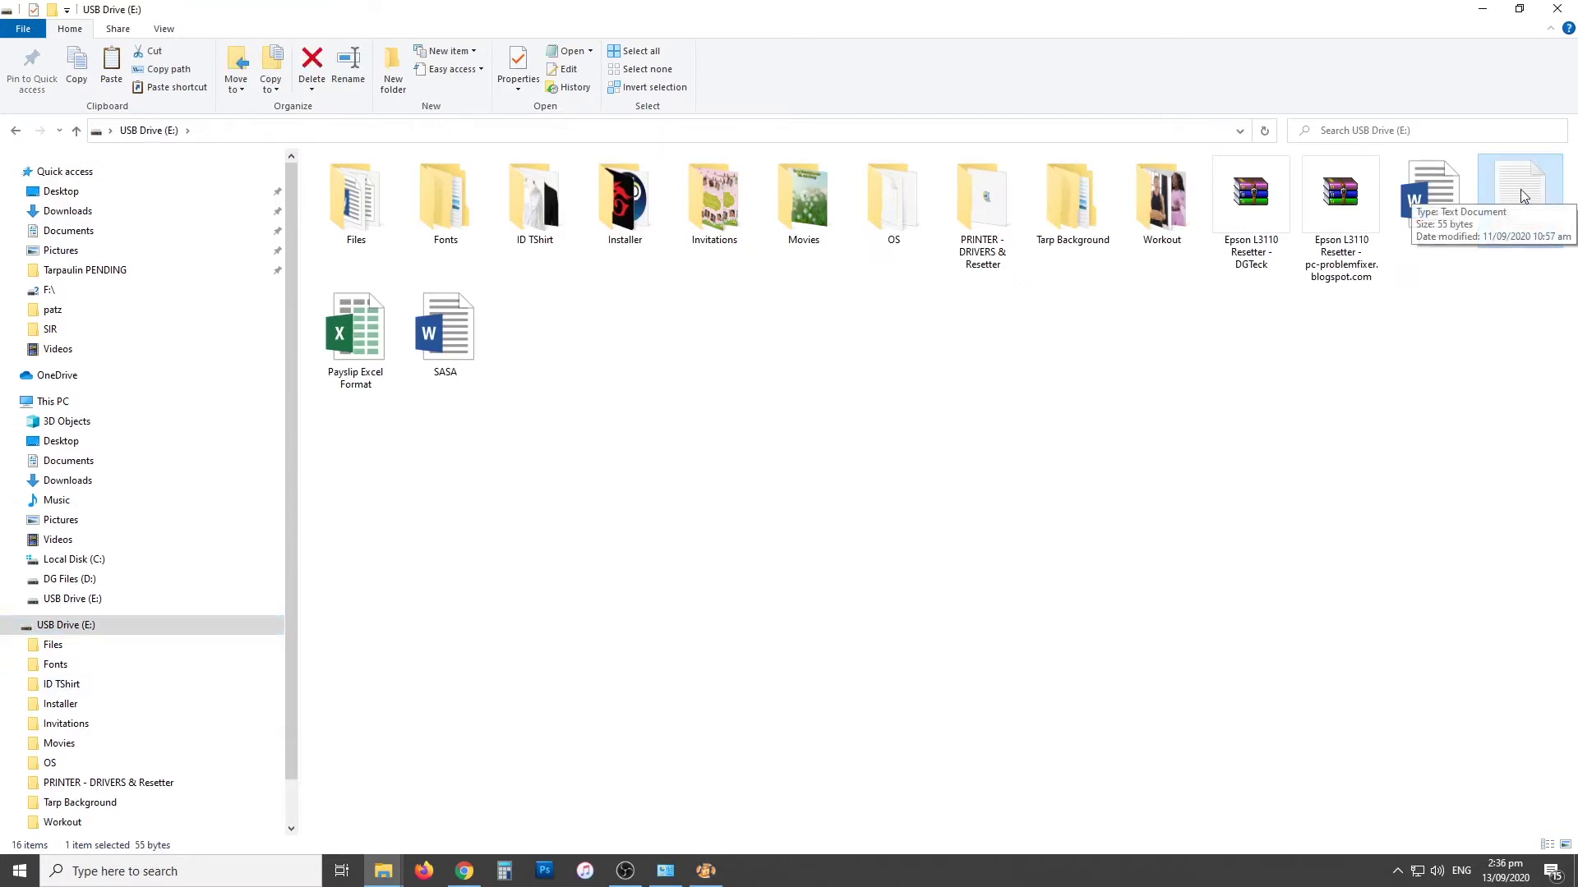
double_click(1522, 196)
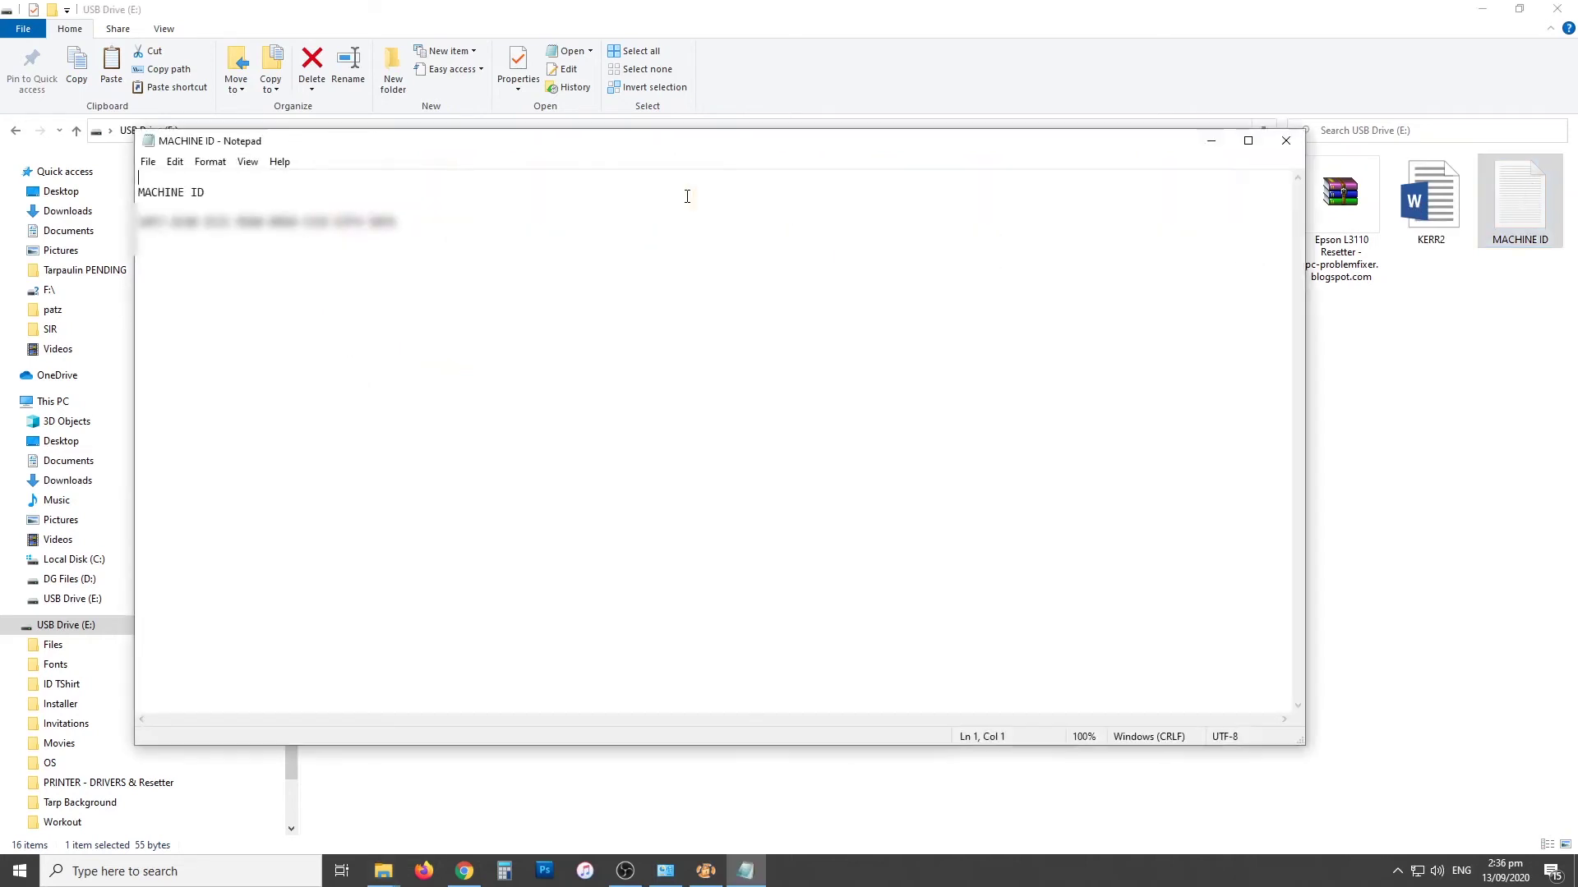
left_click_drag(393, 222, 138, 222)
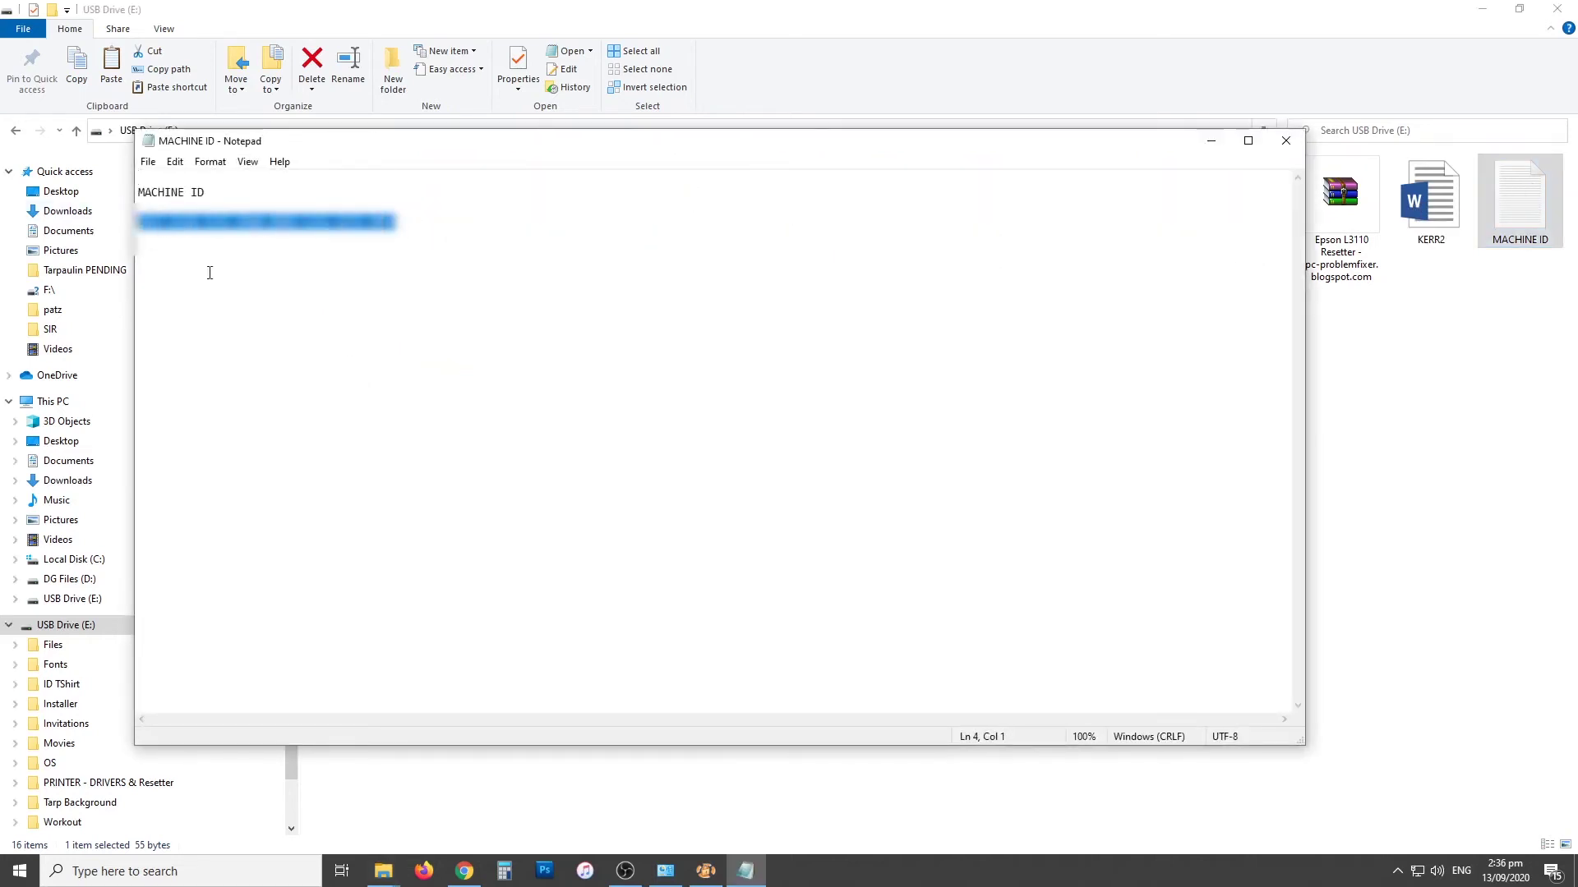
right_click(299, 229)
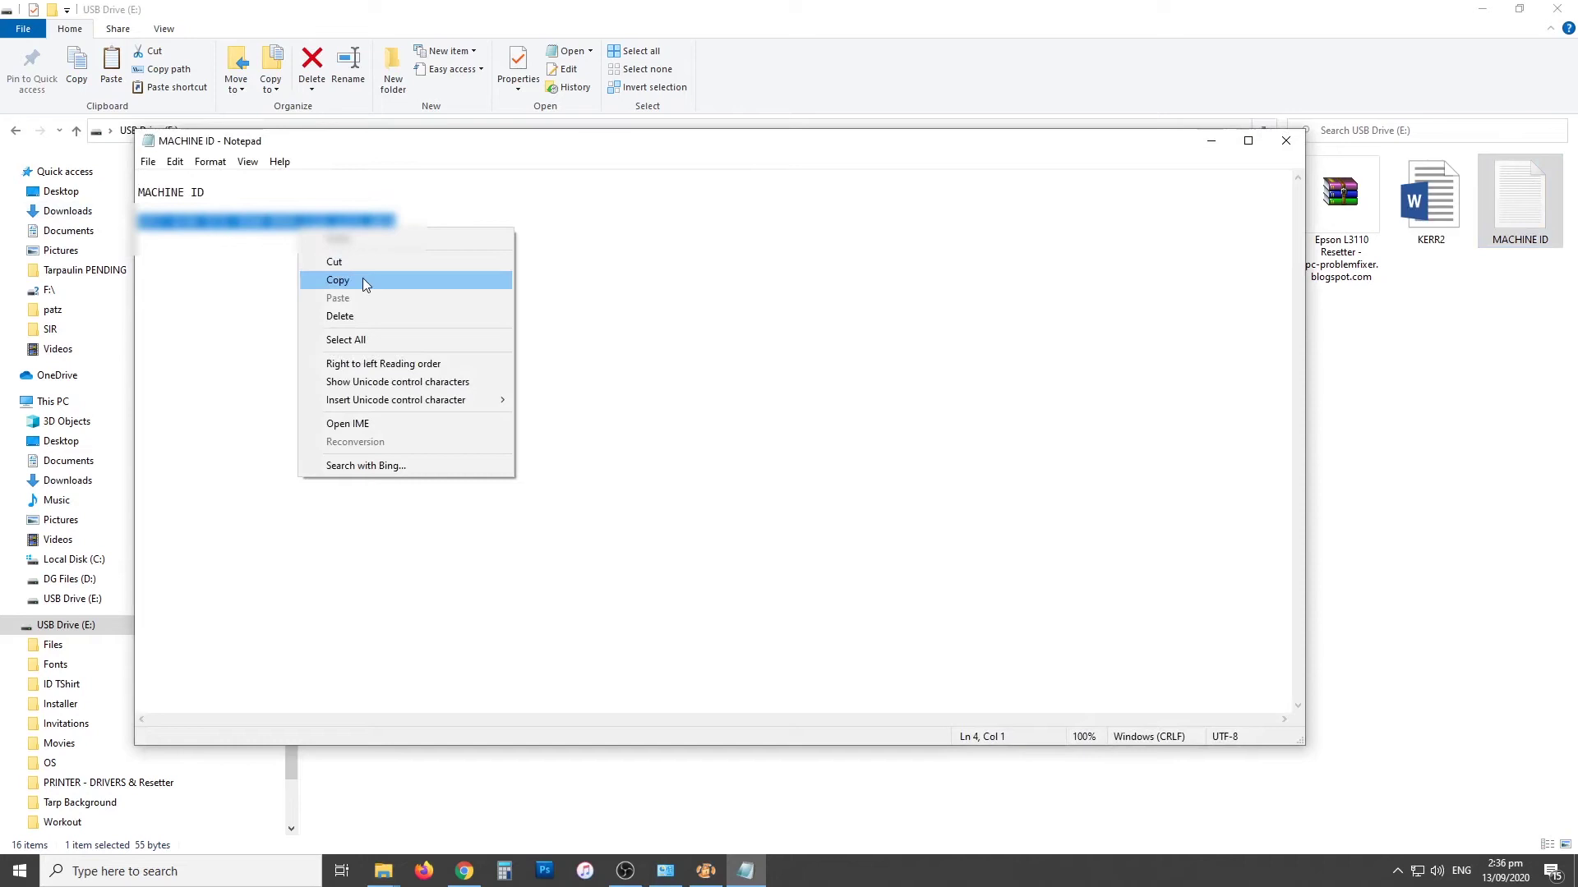
left_click(362, 278)
left_click(1286, 141)
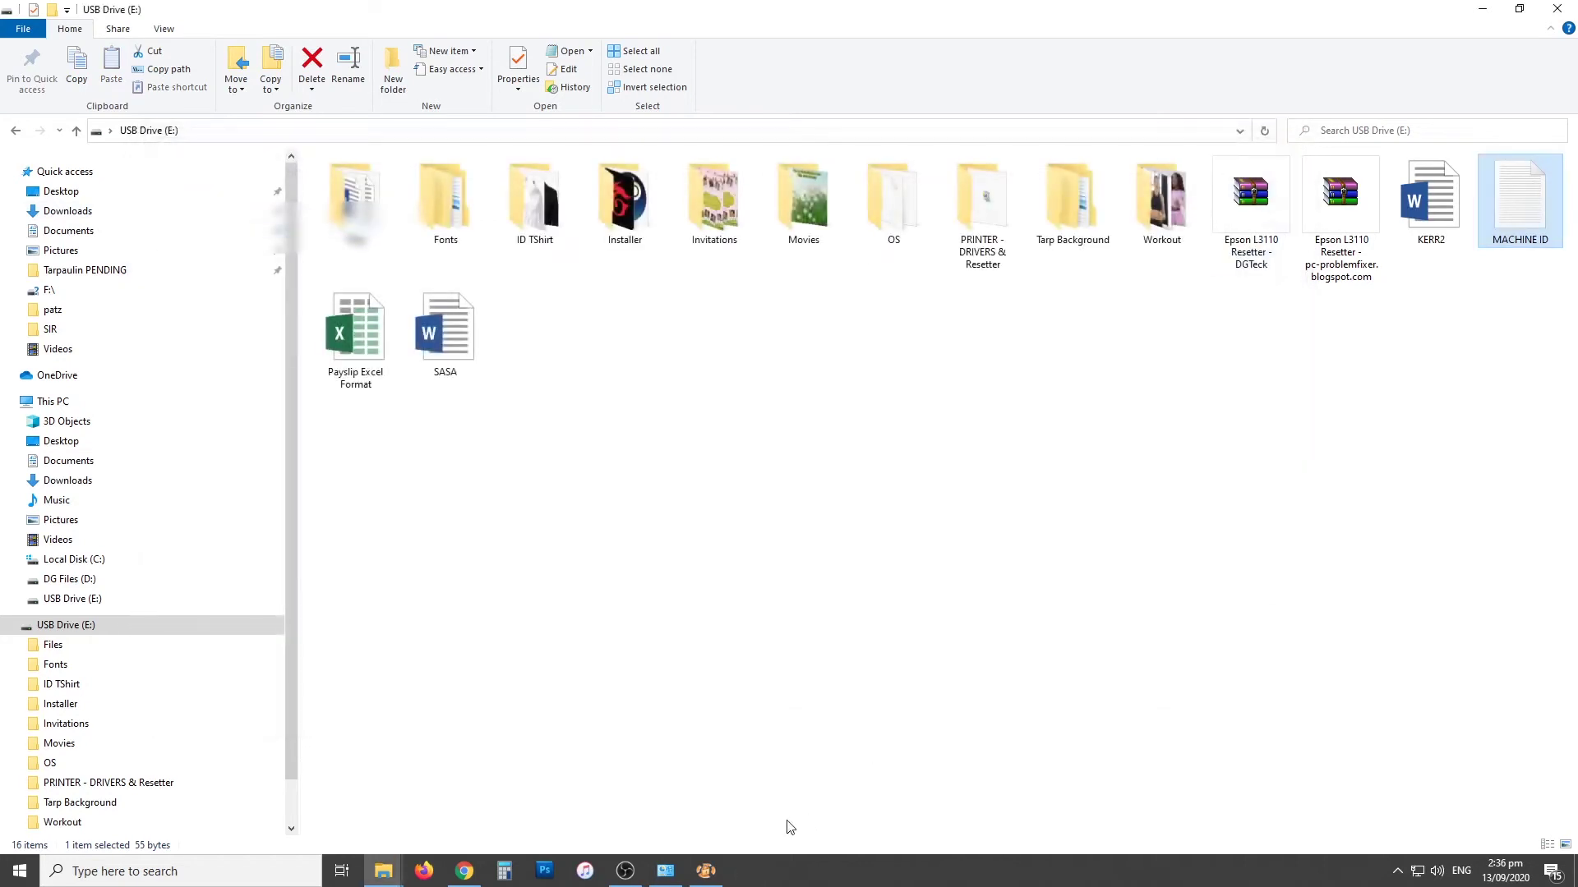
Step: Paste the machine ID as Hardware ID and save the Mr / DG license
left_click(705, 870)
right_click(819, 323)
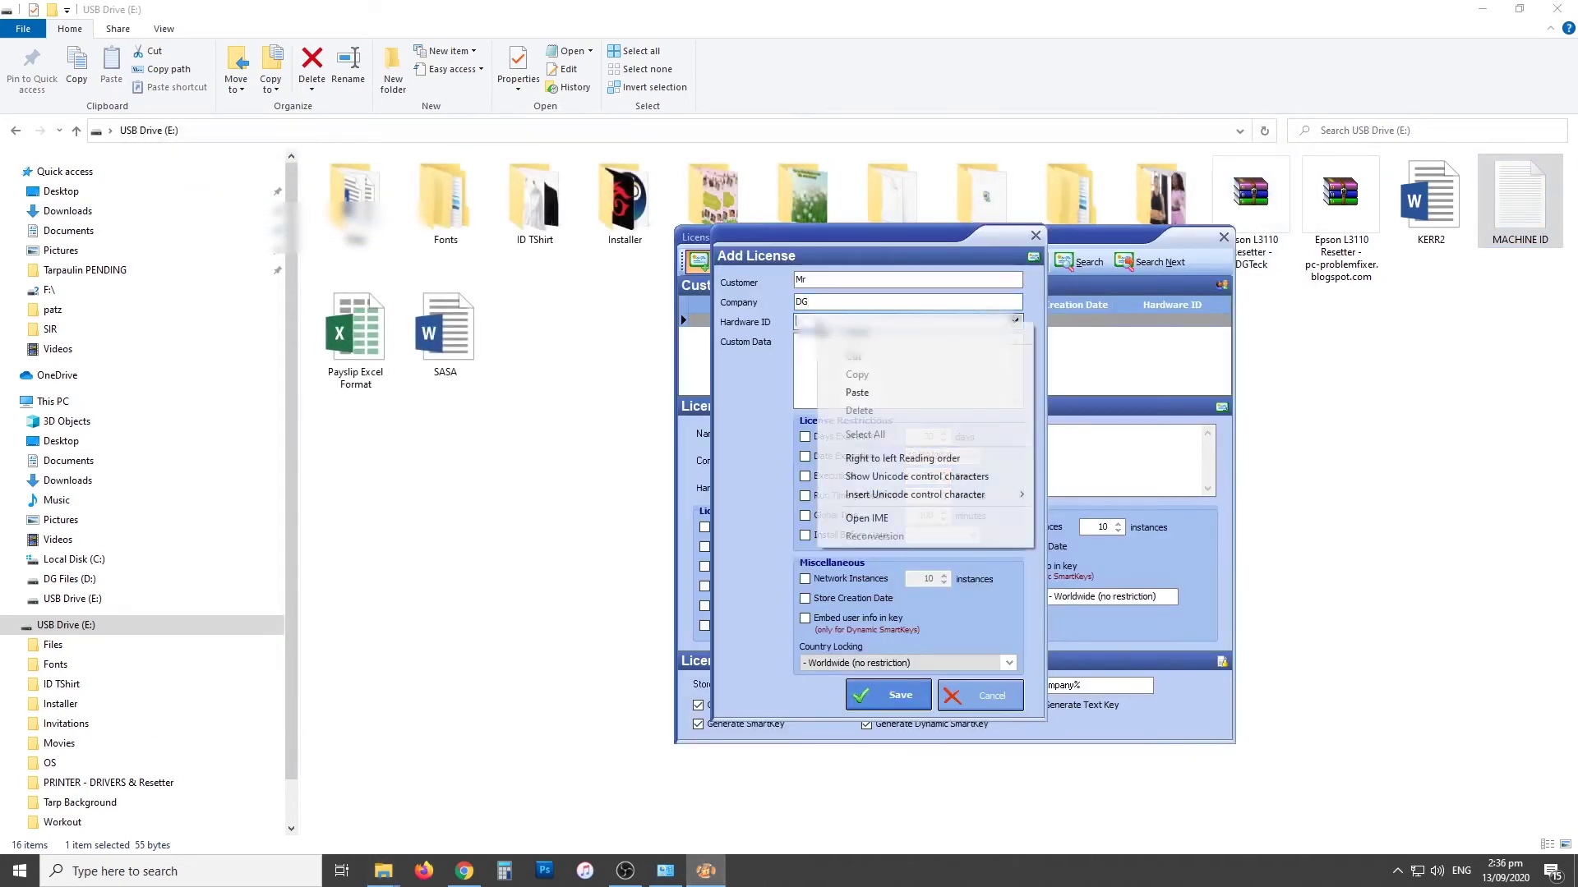
left_click(887, 394)
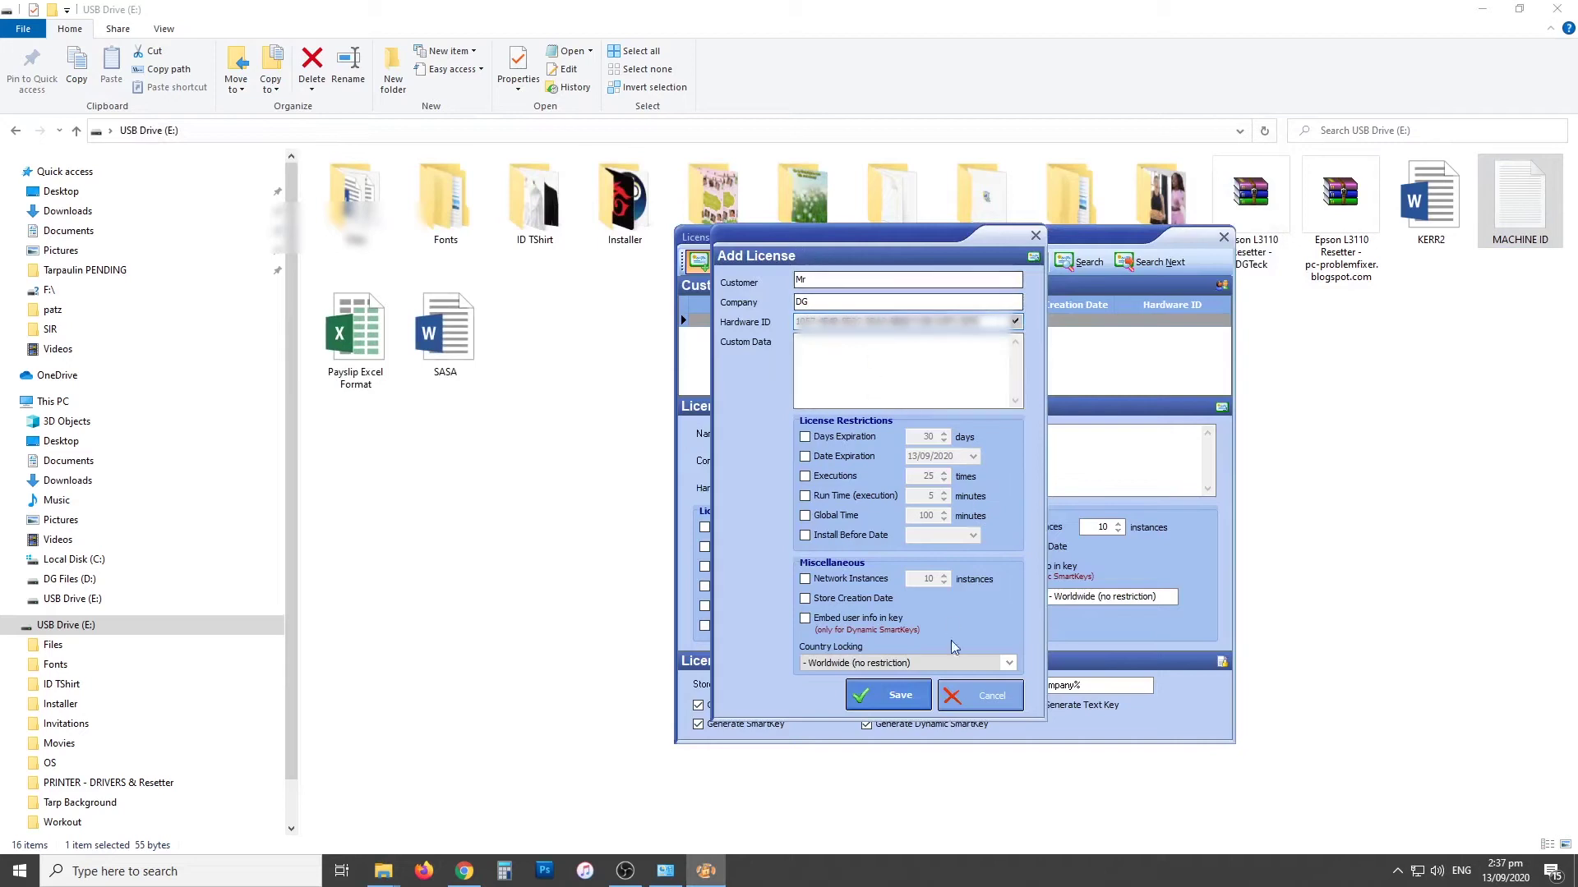
left_click(901, 698)
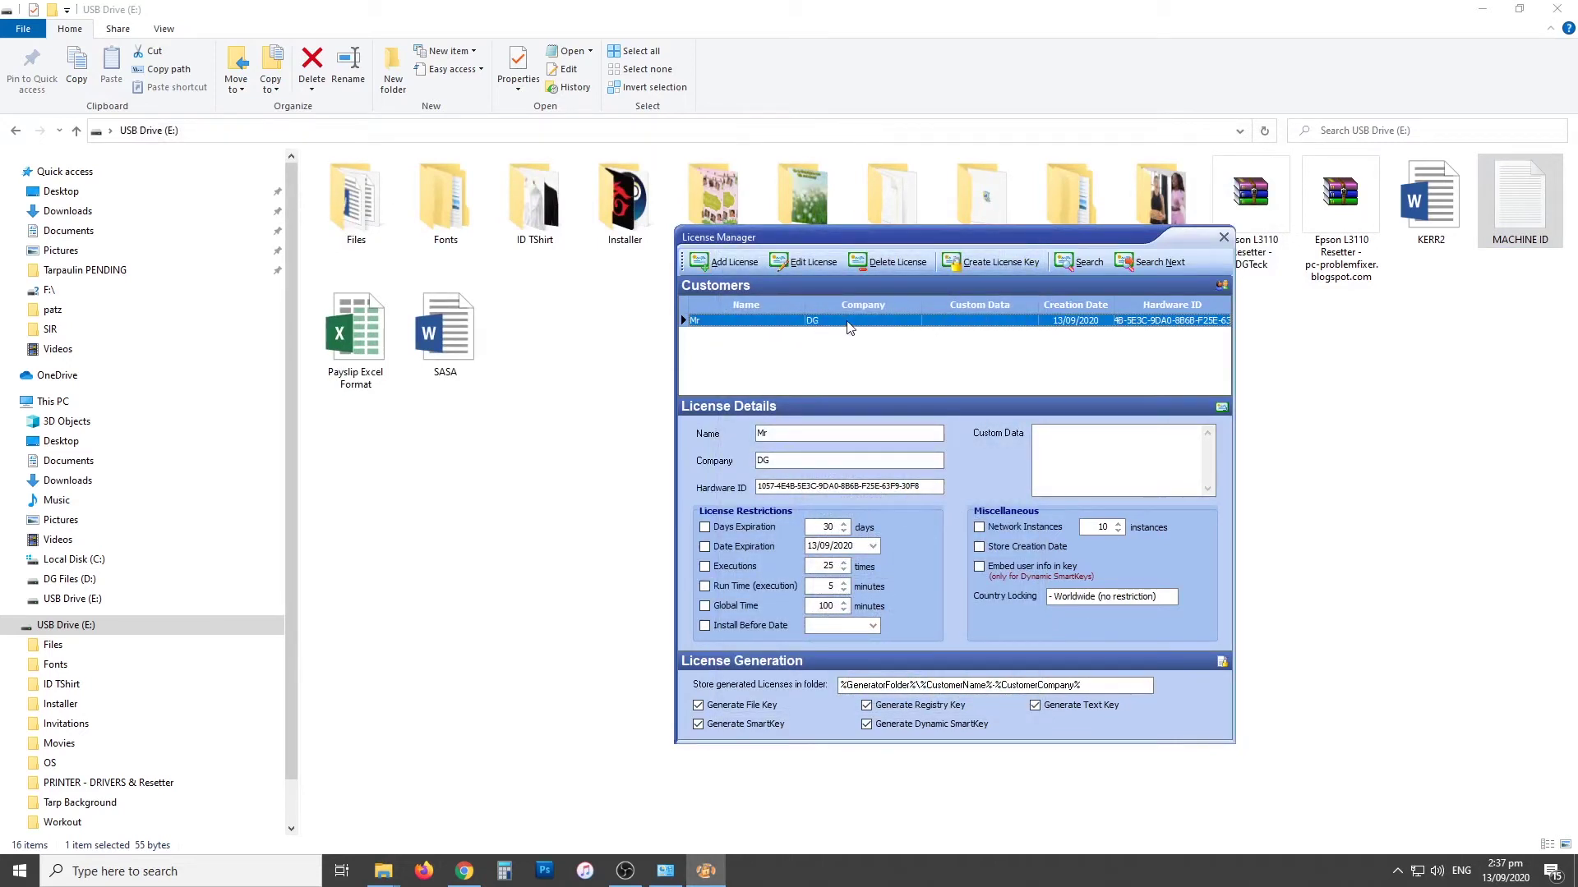
Step: Generate the license key files, then close License Manager and the key generator
left_click(997, 266)
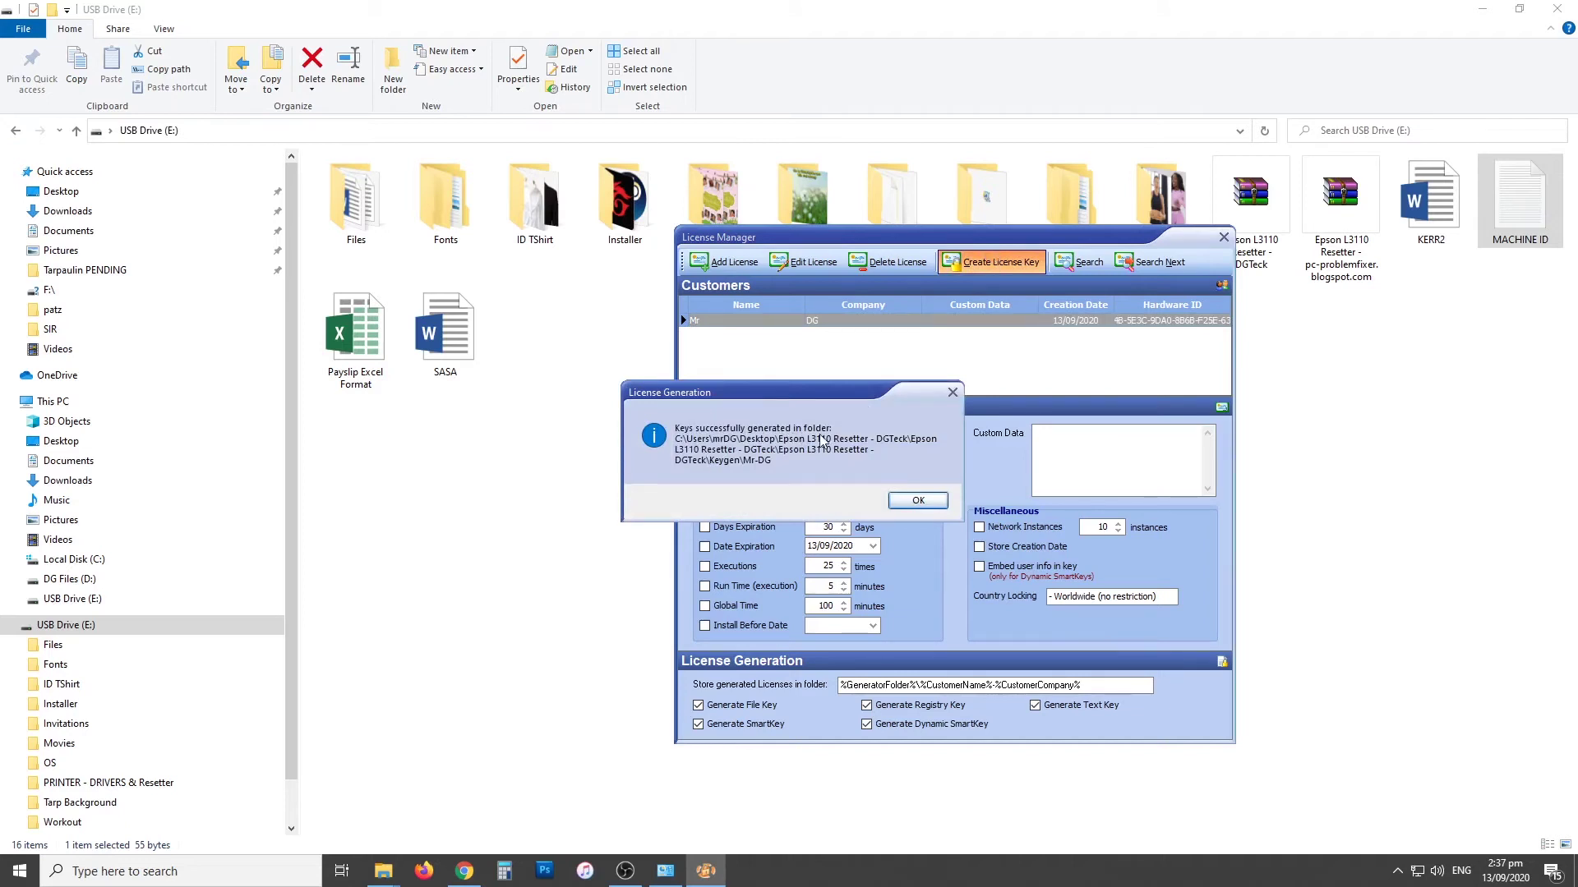
left_click(915, 503)
left_click(1223, 238)
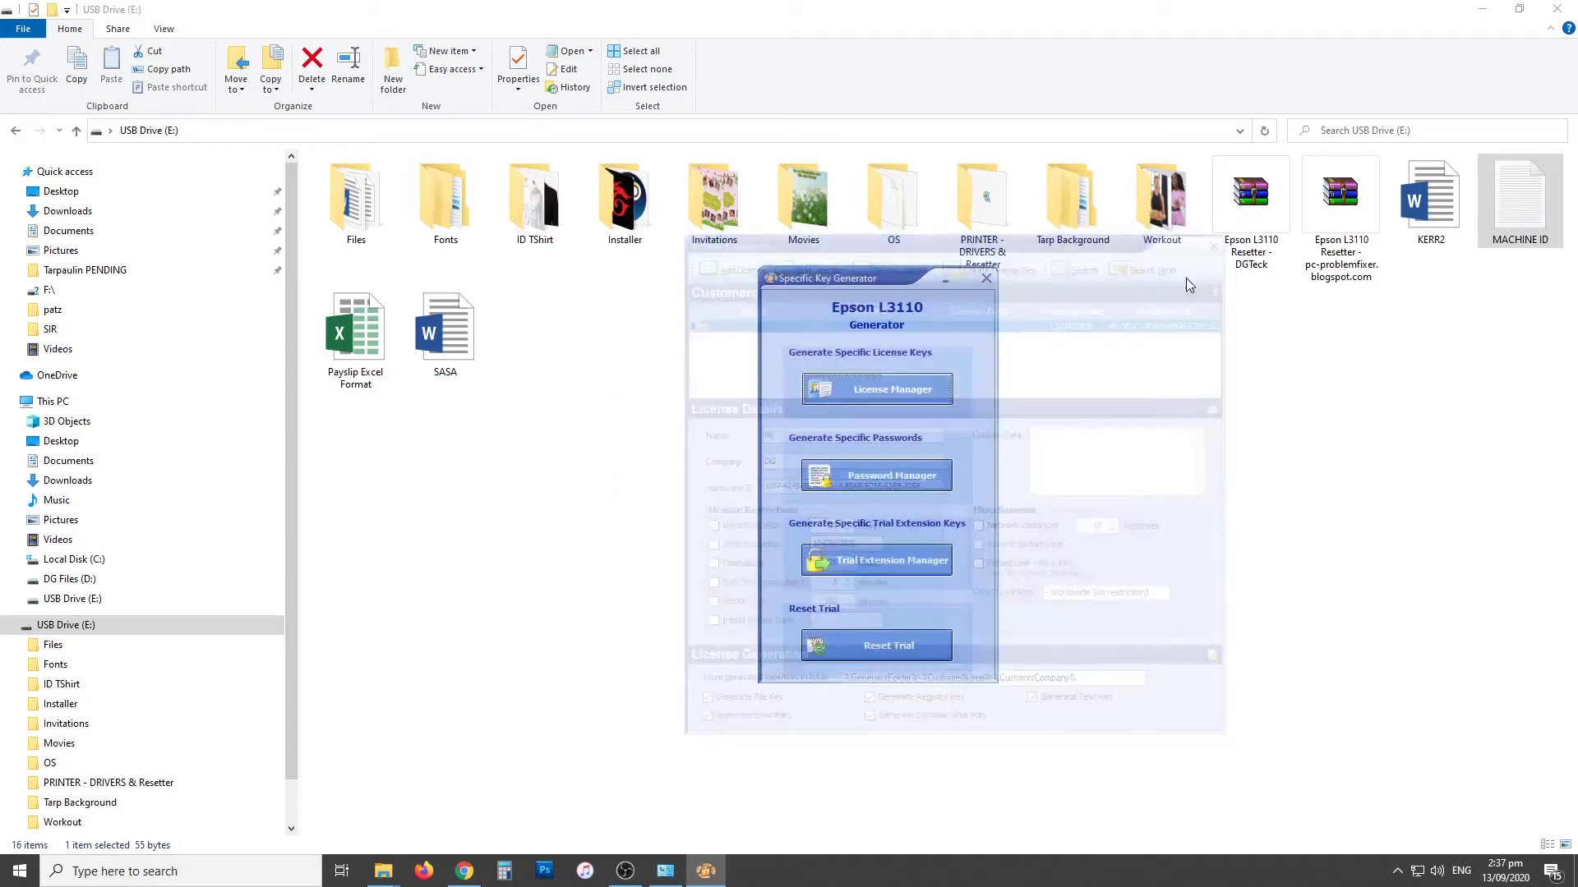
left_click(993, 274)
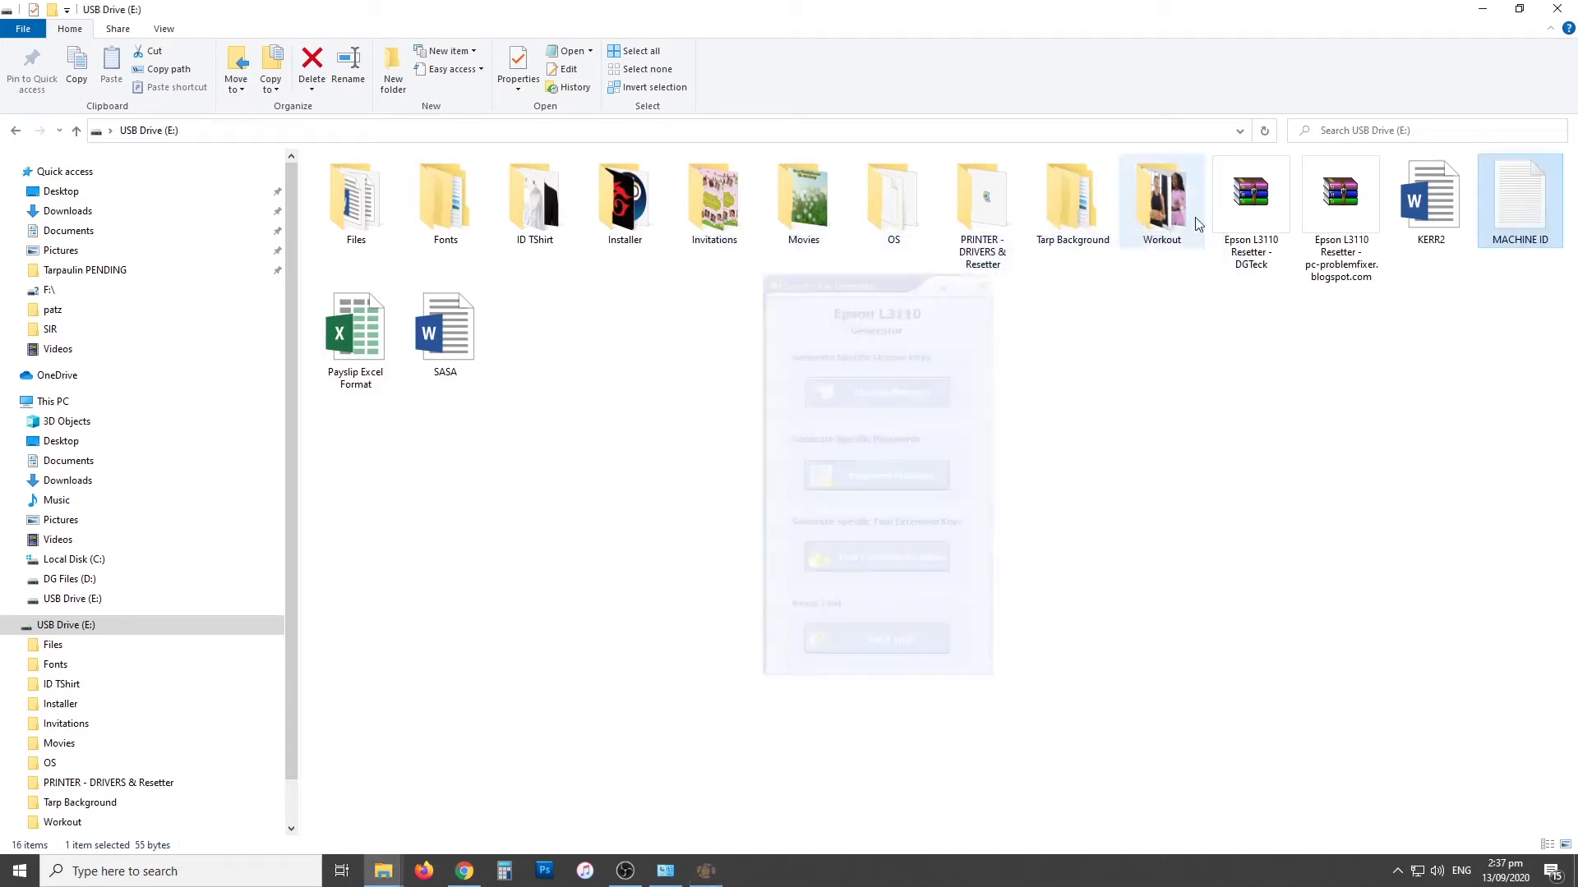
Step: Close the USB drive window, refresh the desktop and open the Epson L3110 Resetter folder
left_click(1561, 10)
right_click(308, 327)
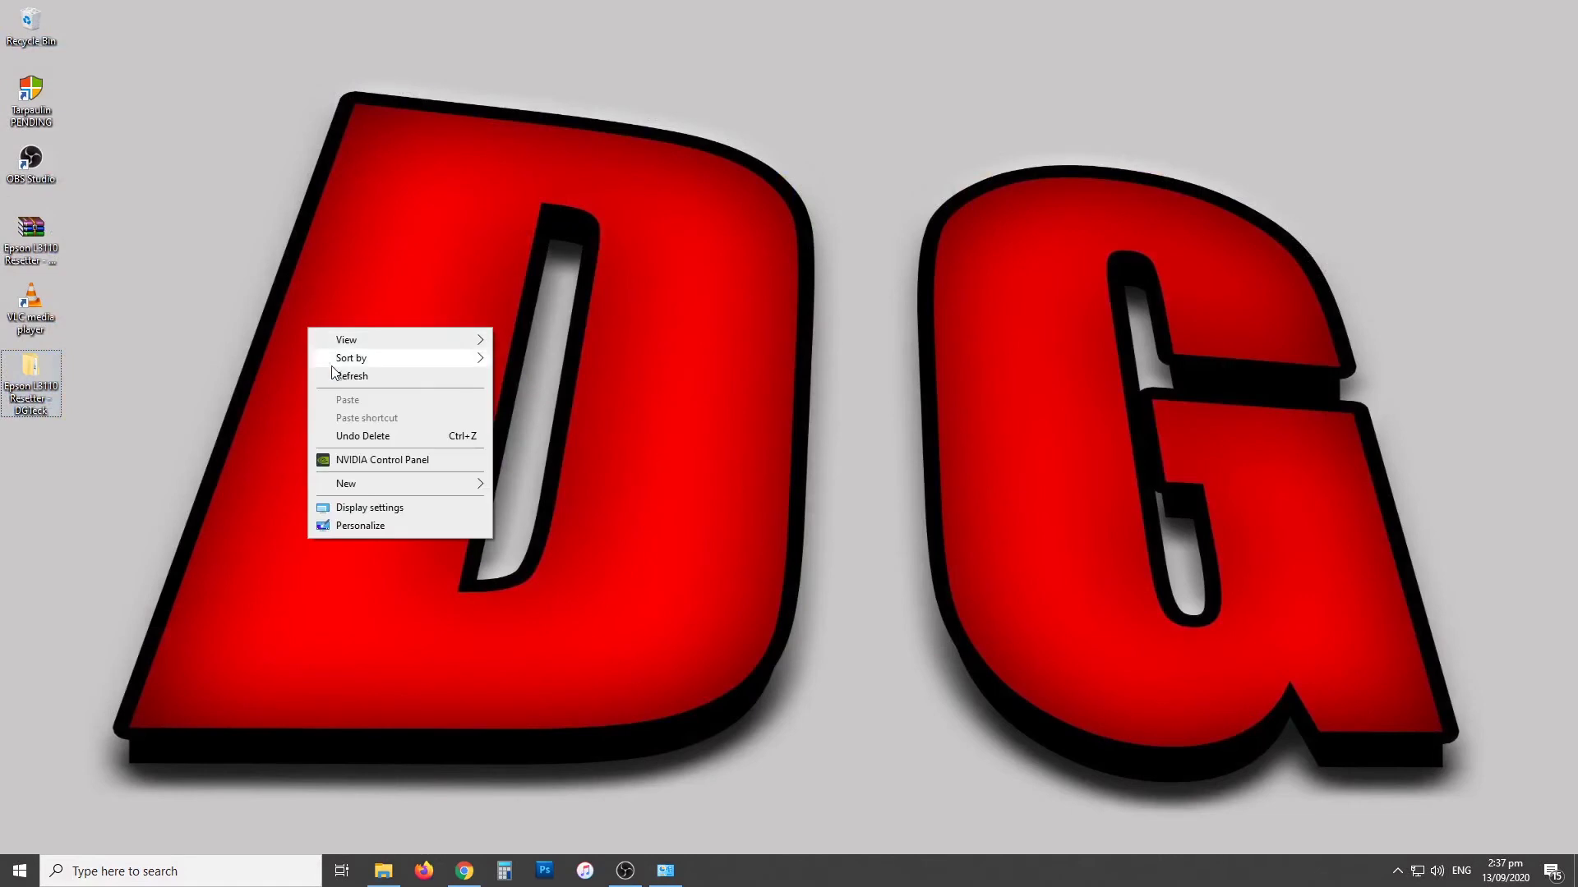
left_click(337, 375)
double_click(27, 375)
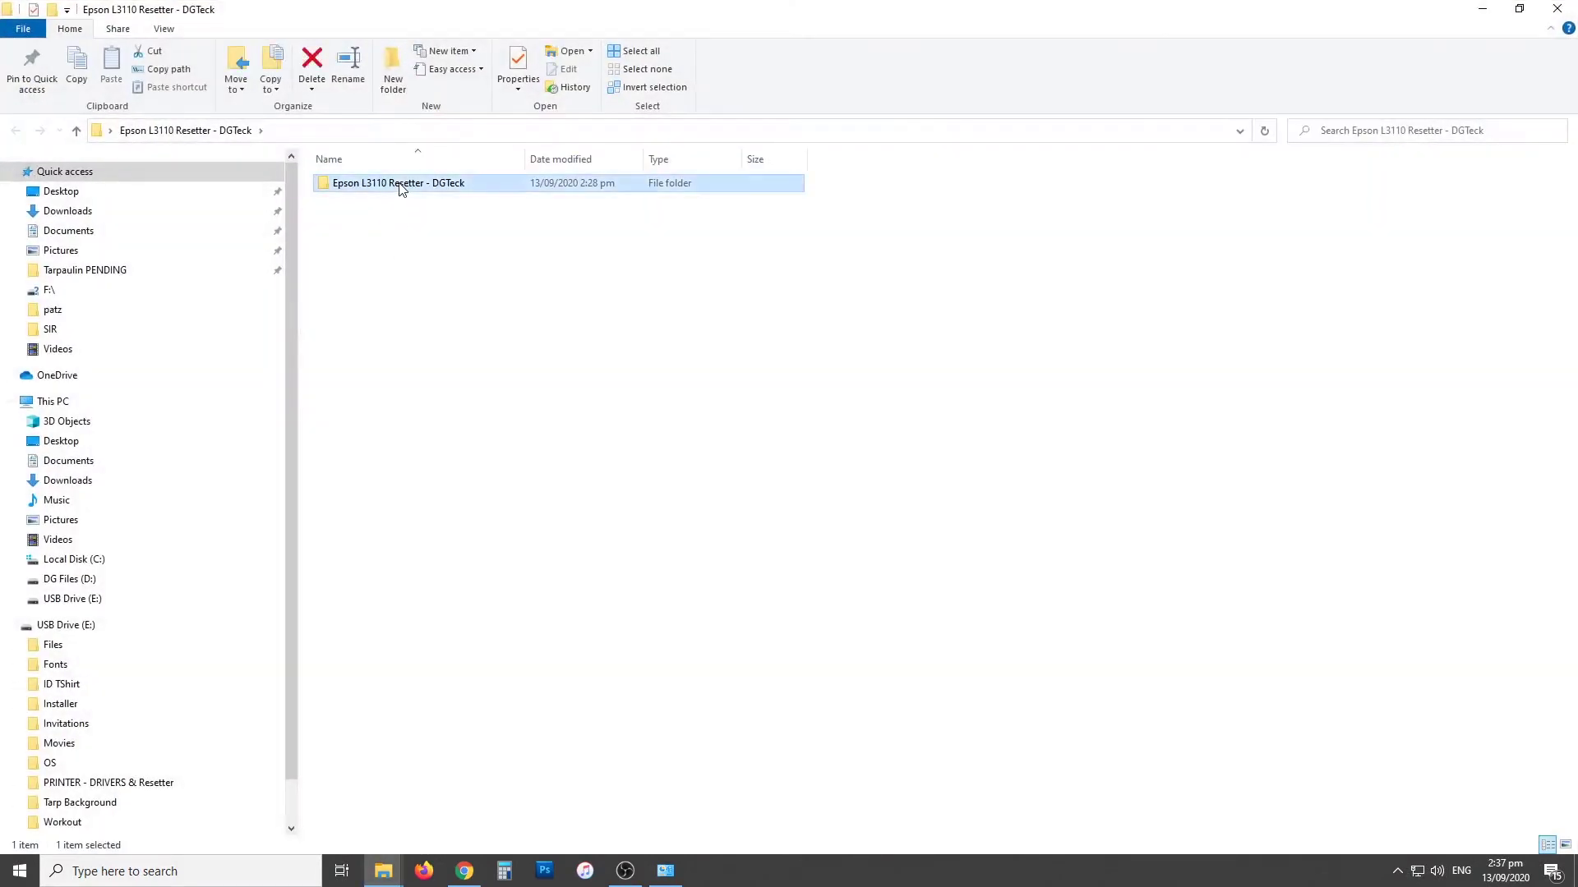
Step: Open Keygen > Mr-DG with the generated key files and select license.reg
double_click(398, 185)
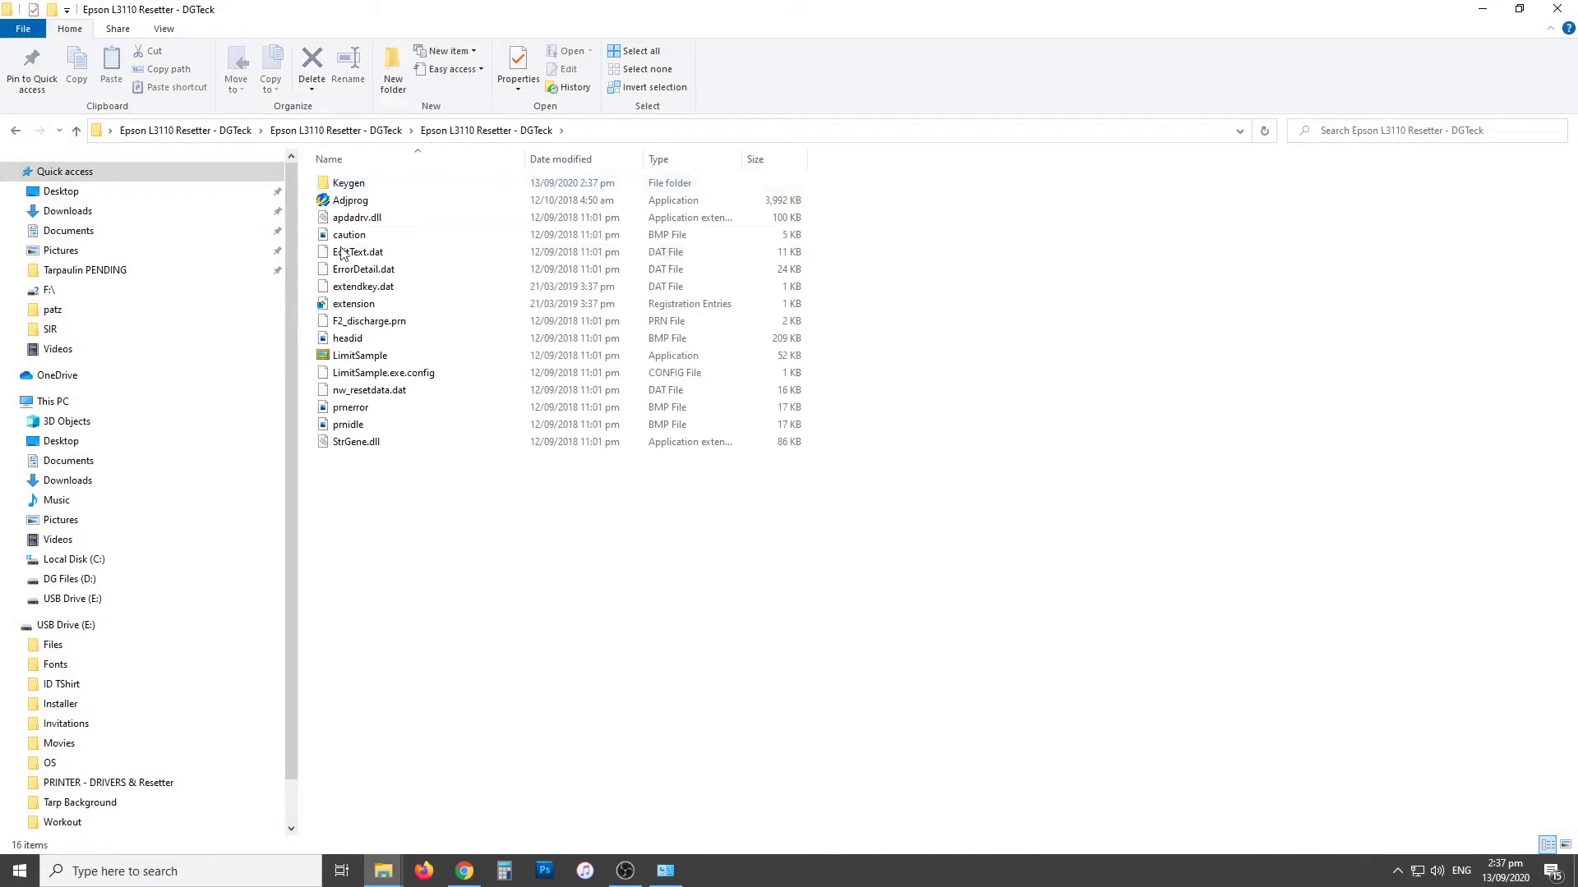
double_click(368, 185)
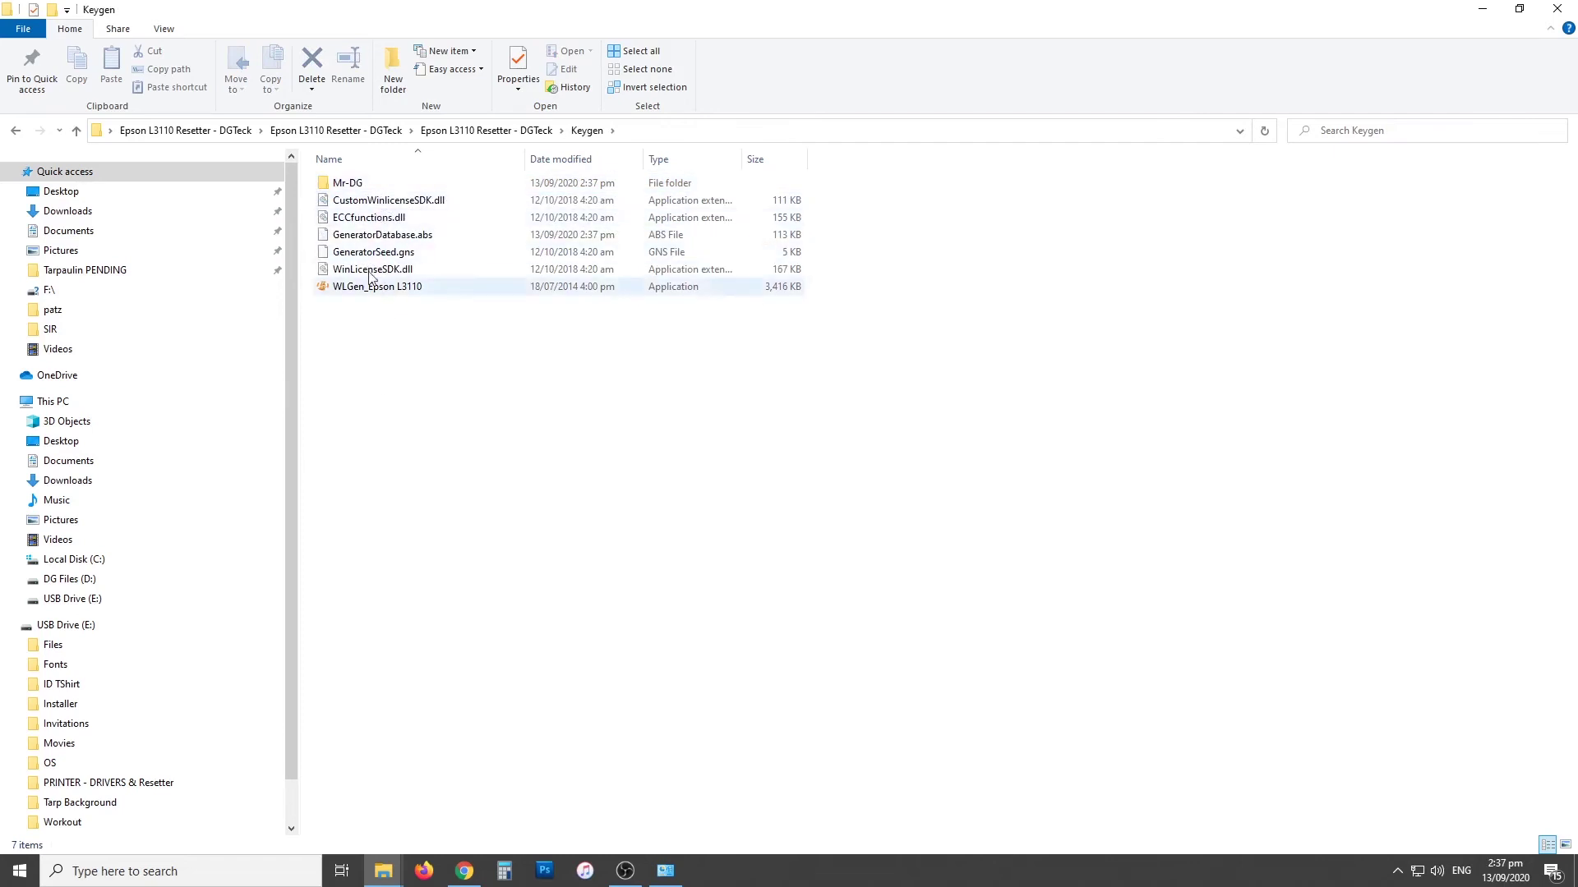
double_click(353, 184)
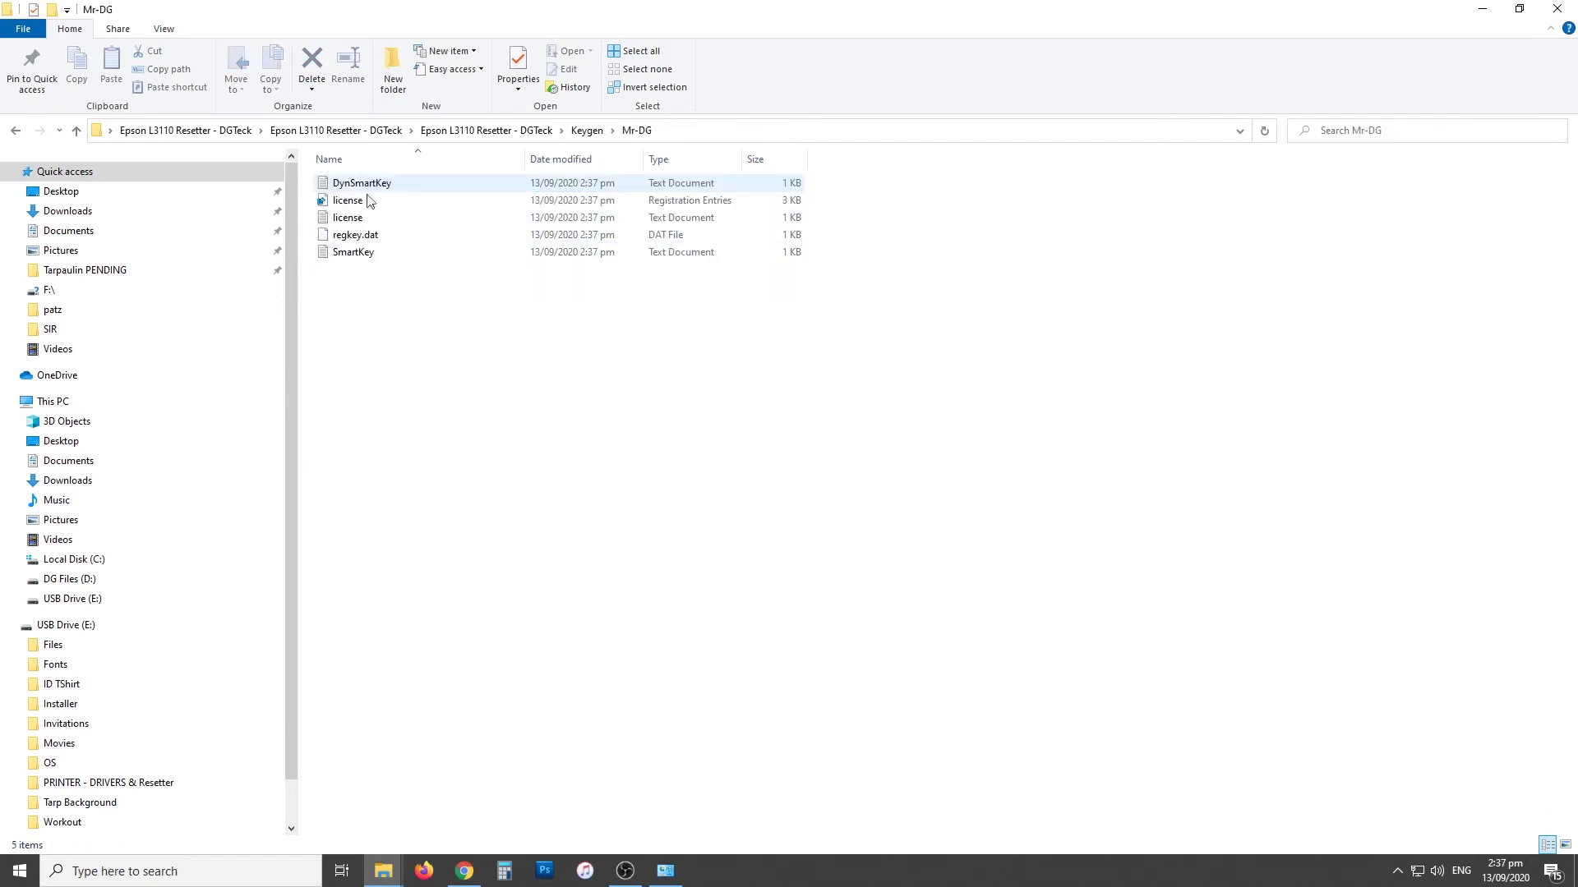
left_click(354, 203)
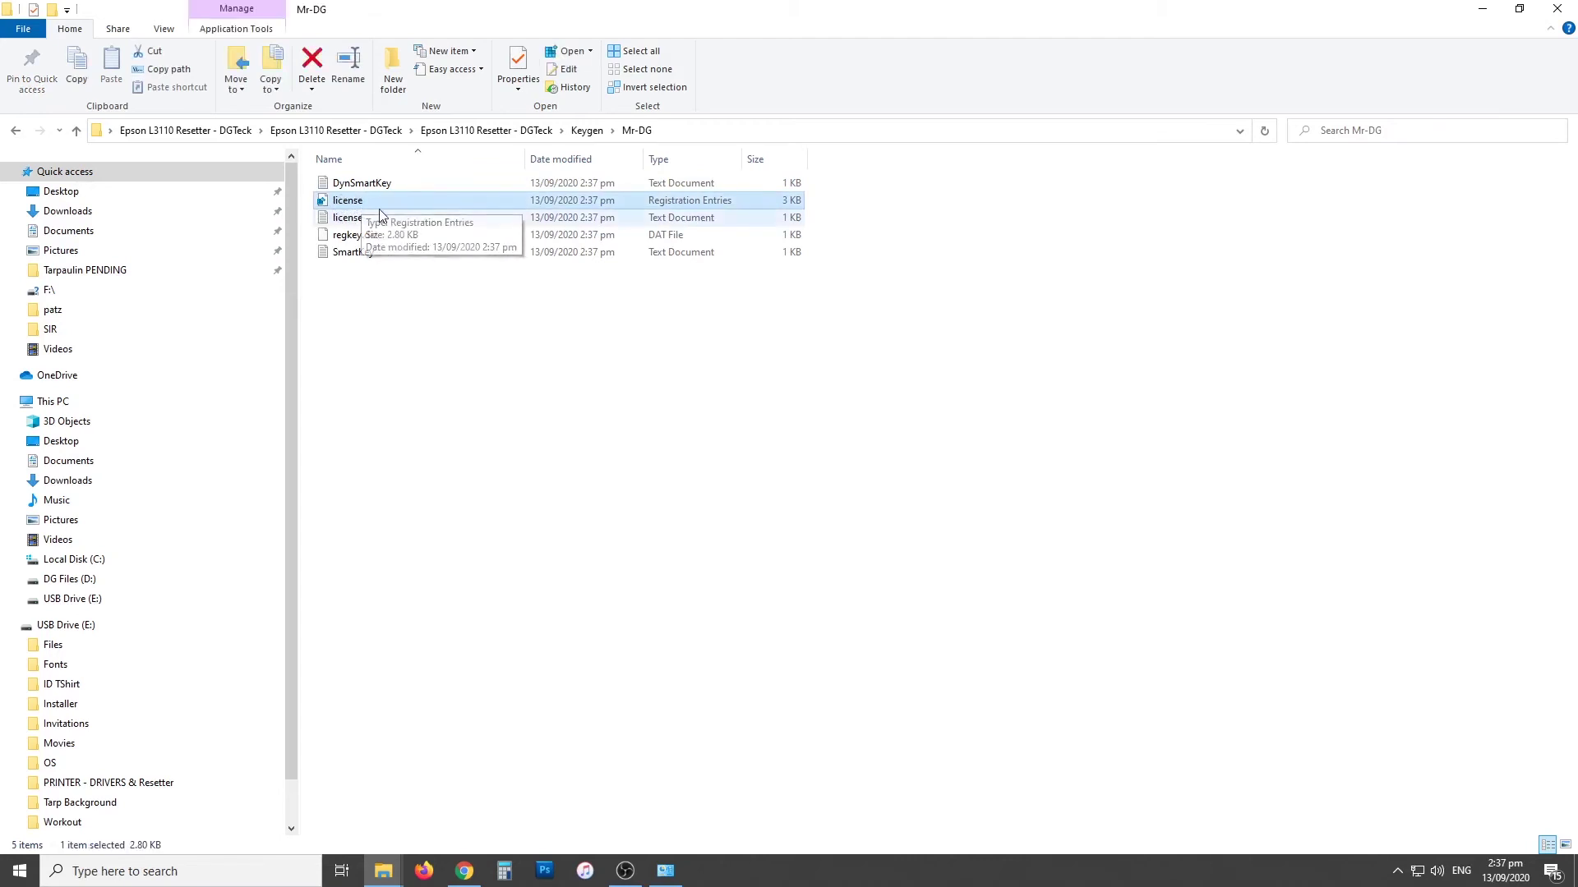
Step: Merge license.reg into the Windows registry and confirm the Registry Editor prompt
right_click(353, 206)
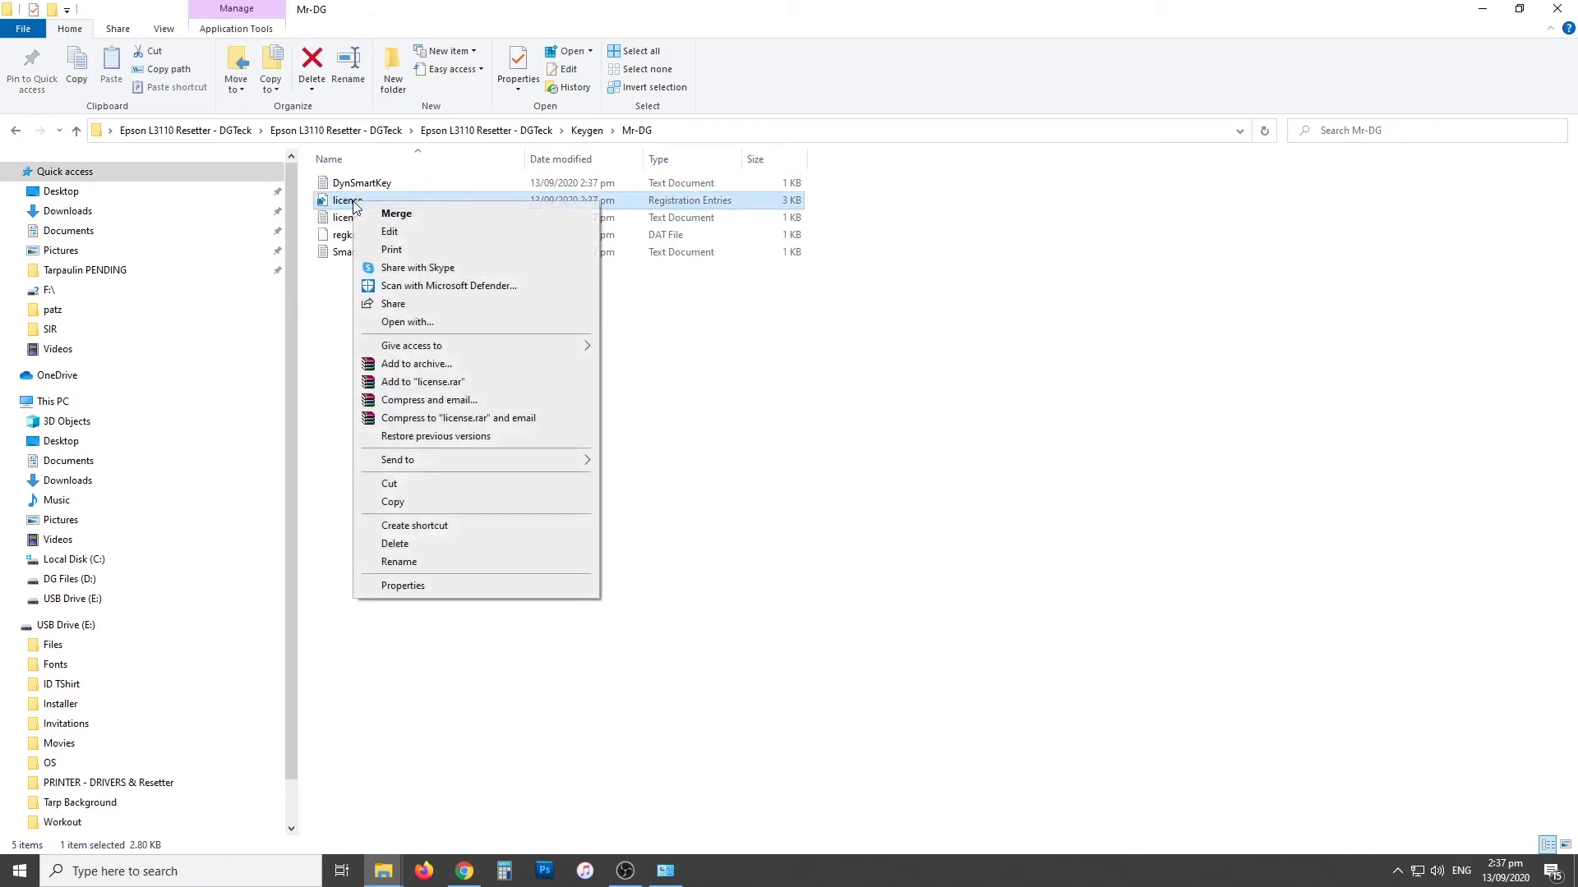
left_click(328, 308)
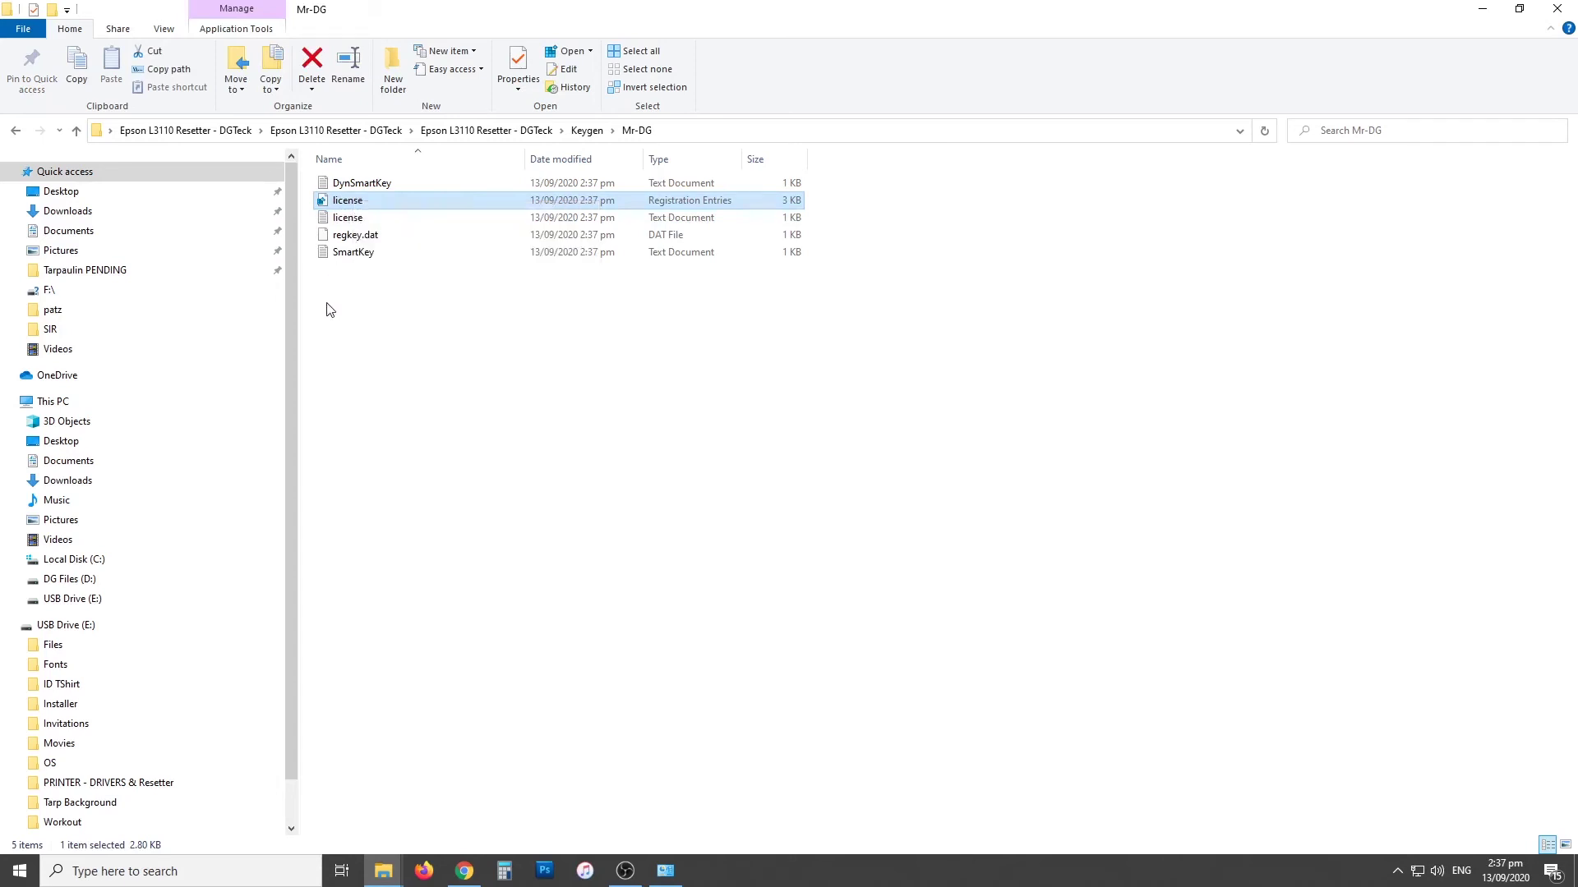
right_click(355, 205)
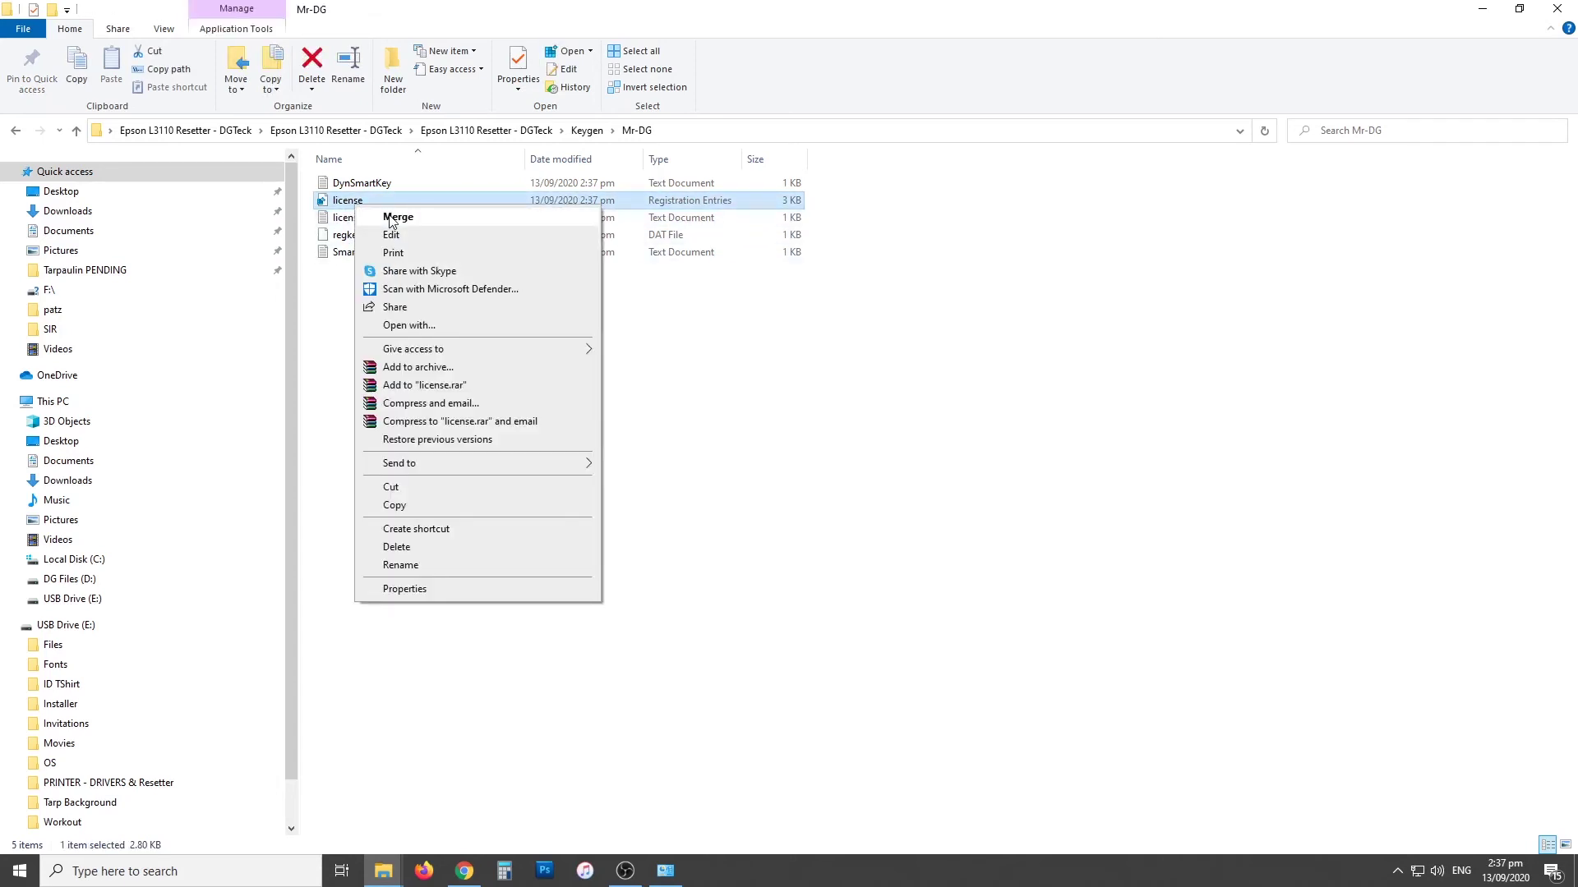
left_click(397, 217)
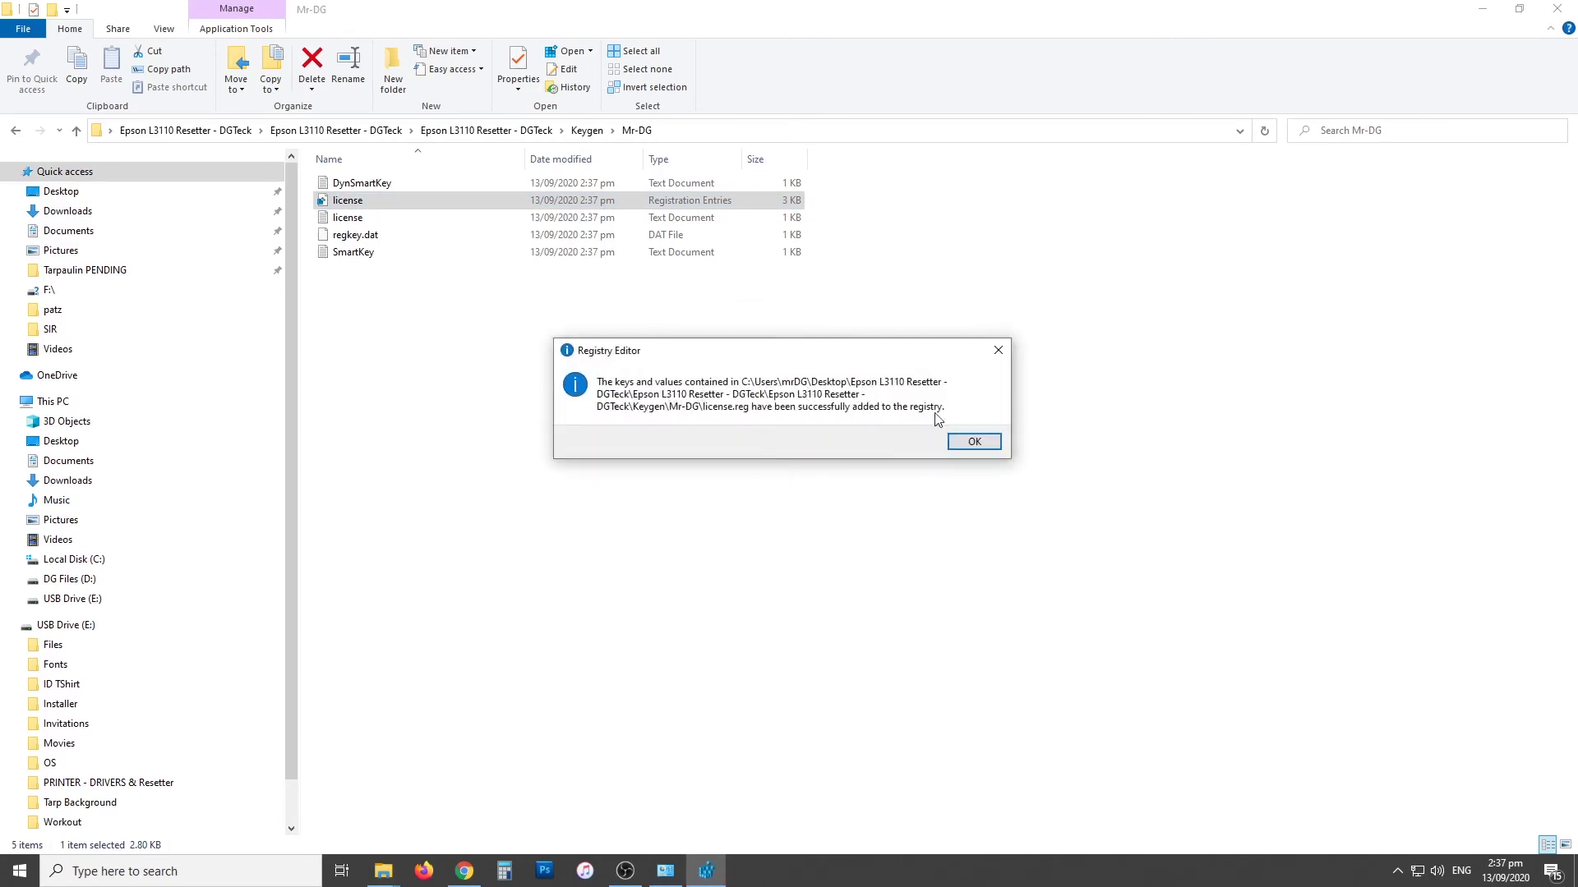
left_click(970, 444)
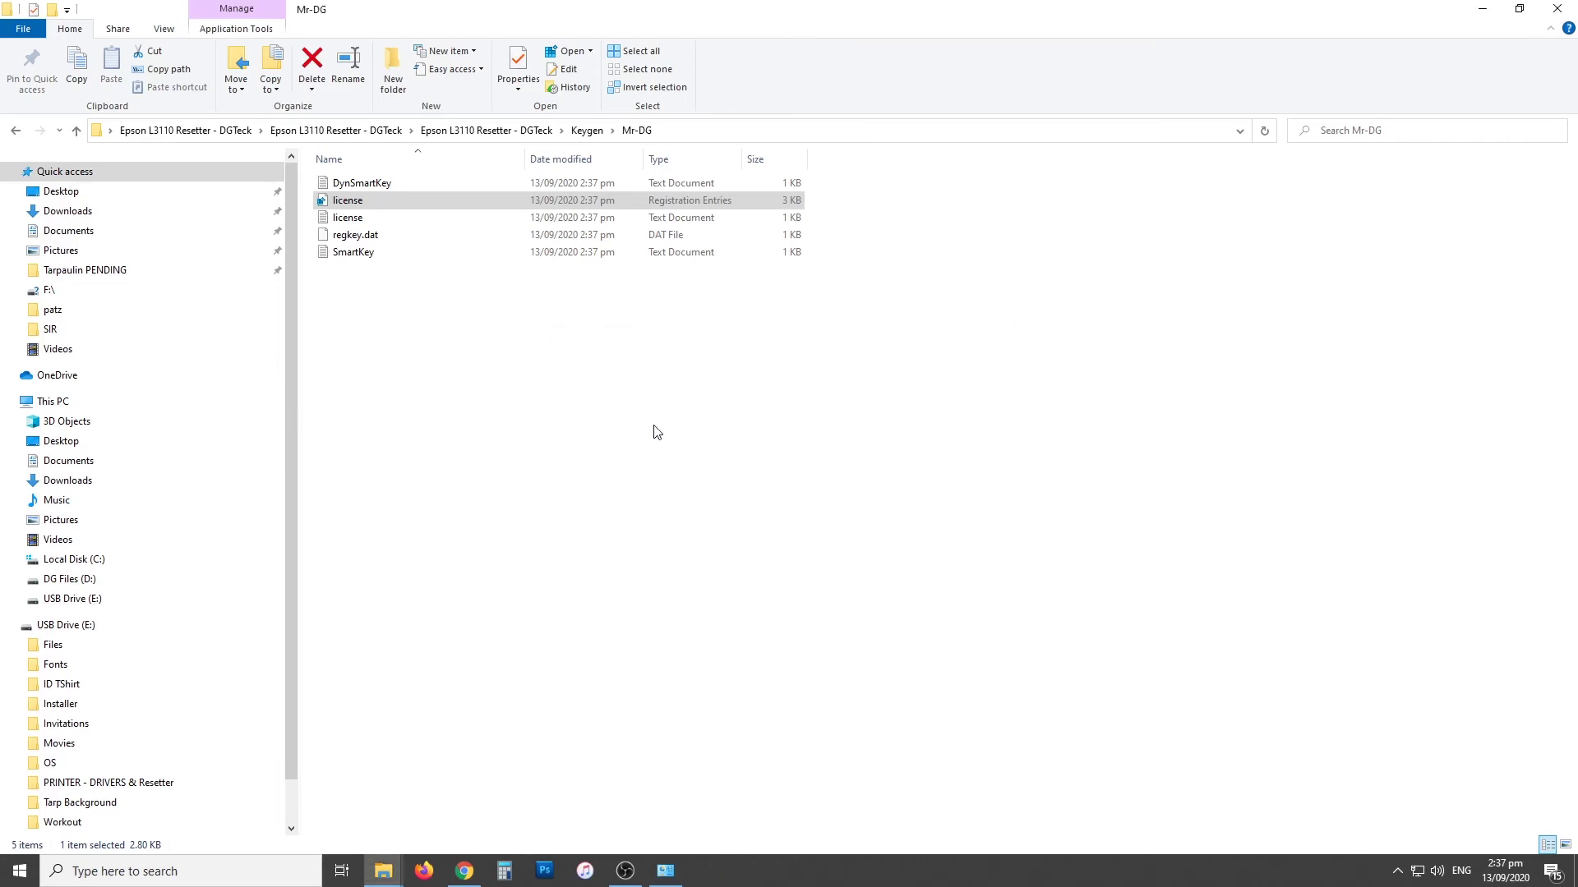
Step: Launch Adjprog from the resetter folder and acknowledge the Mr - DG registration message
left_click(16, 131)
left_click(15, 131)
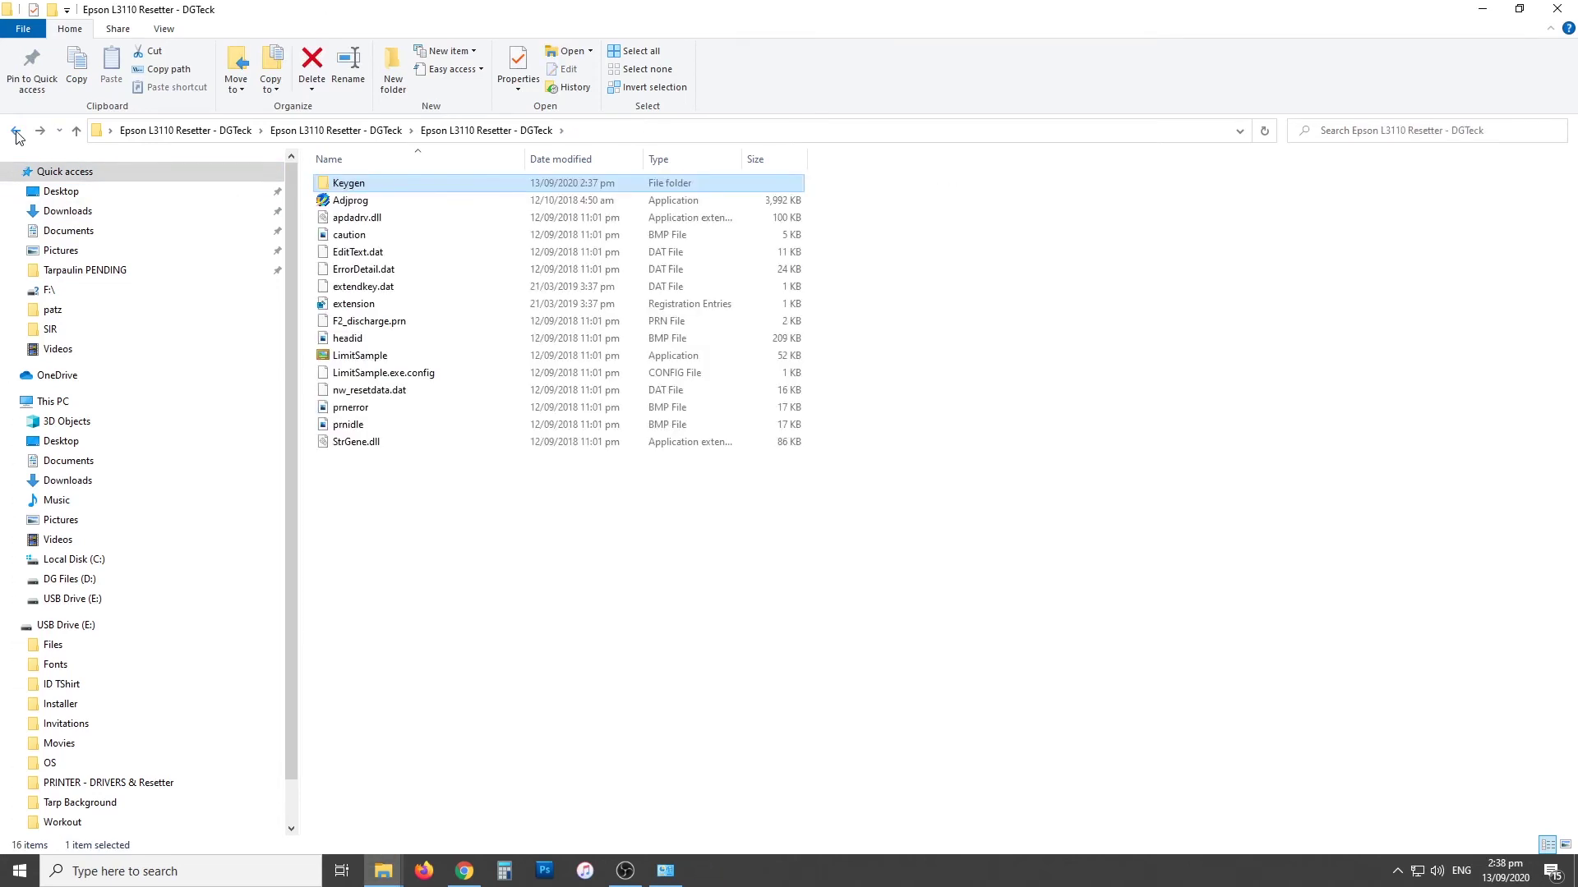
right_click(374, 202)
left_click(415, 219)
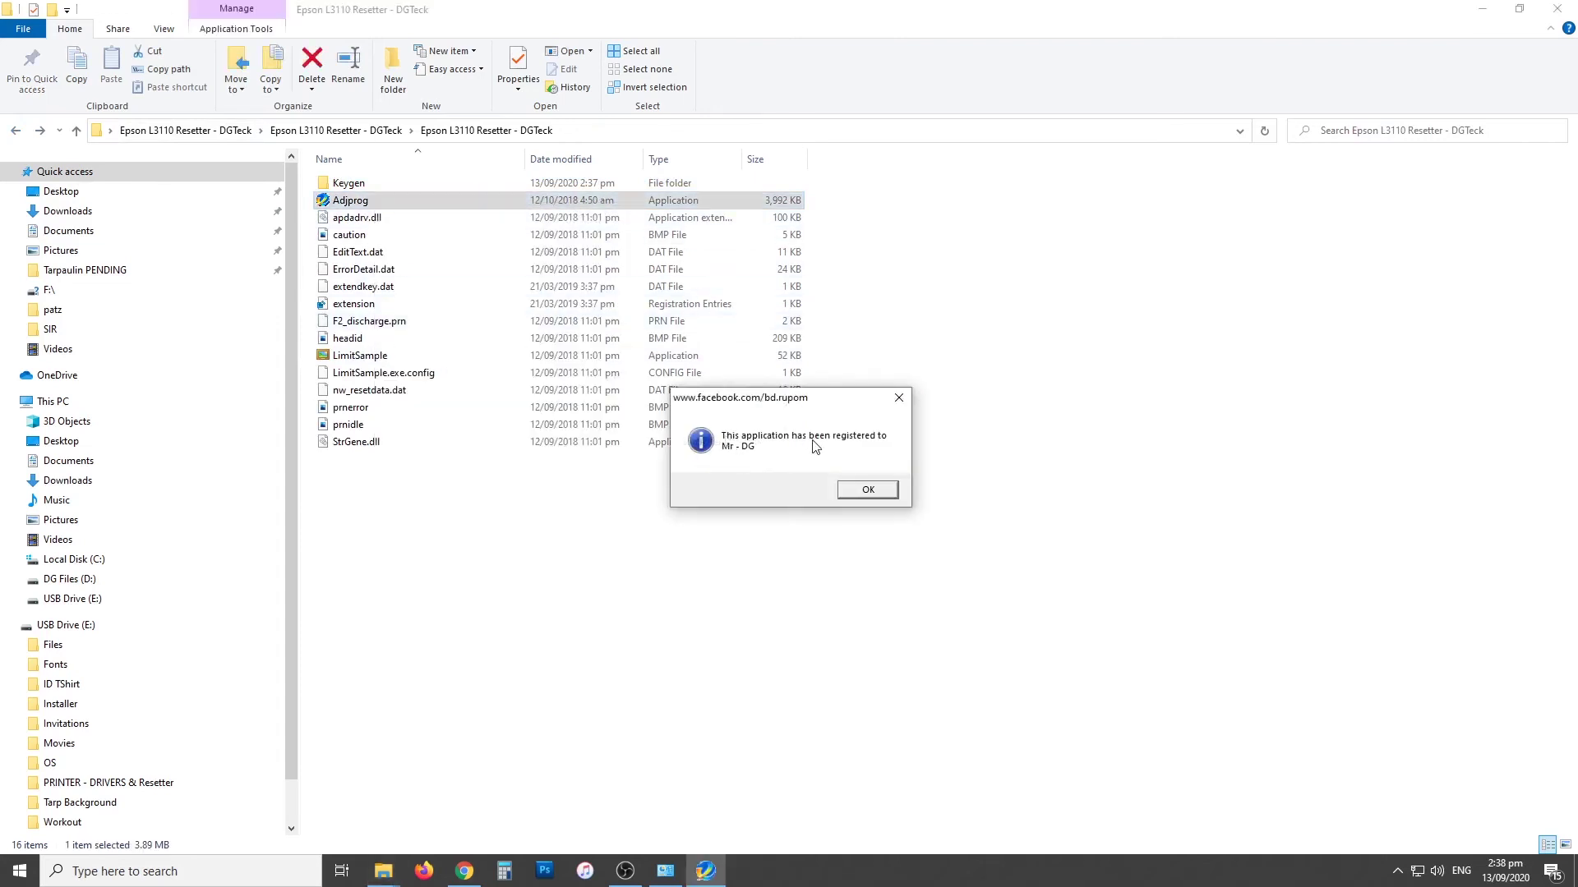
left_click(862, 490)
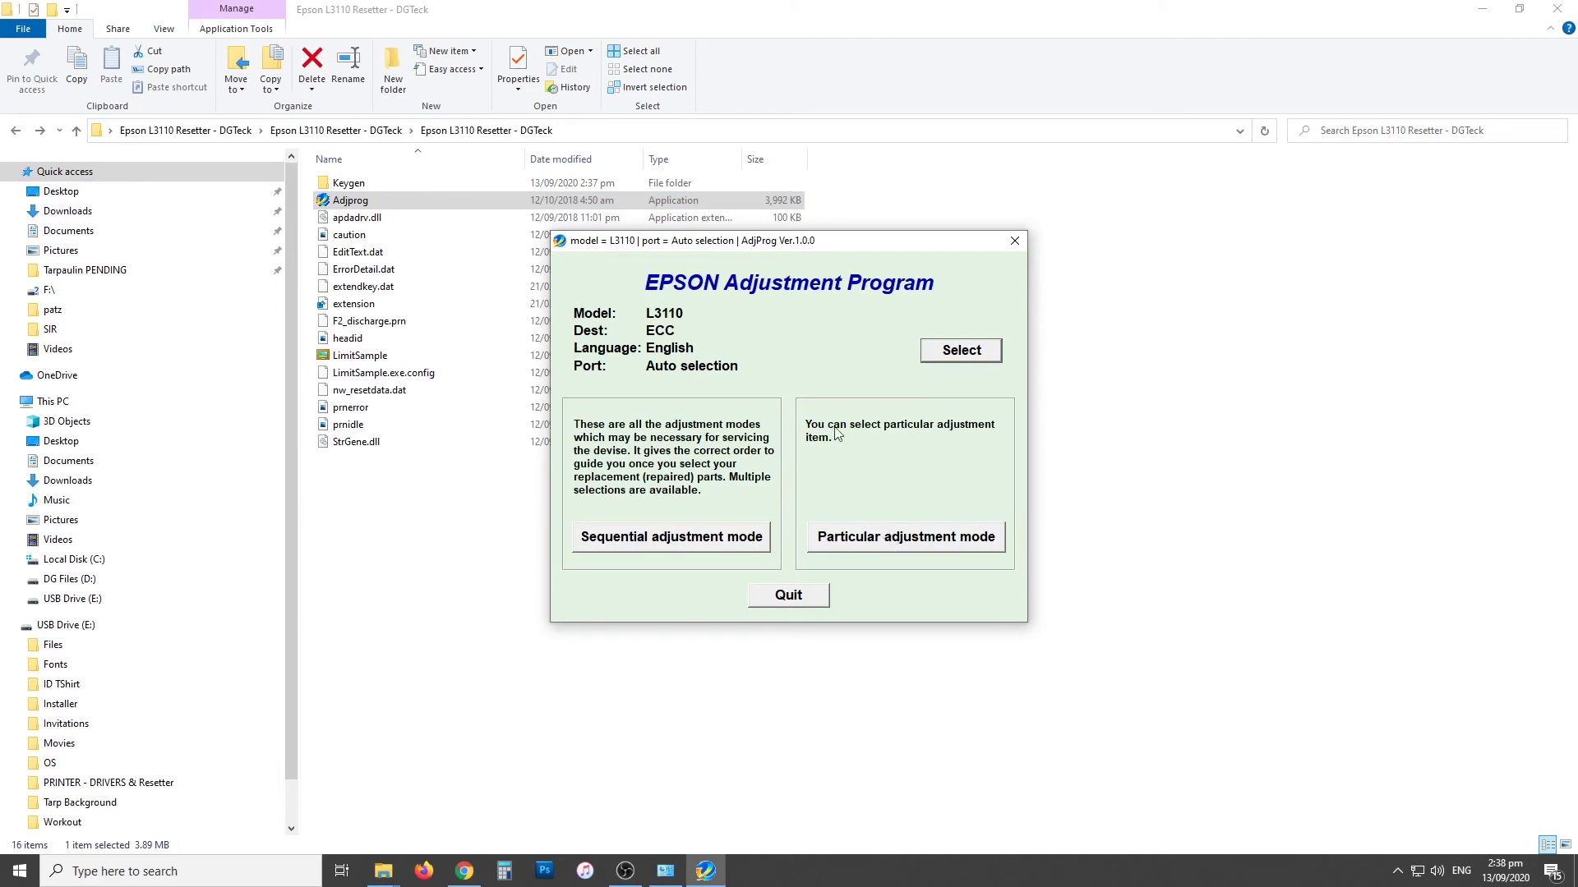
Step: Enter Particular adjustment mode and open the Waste ink pad counter item
left_click(893, 544)
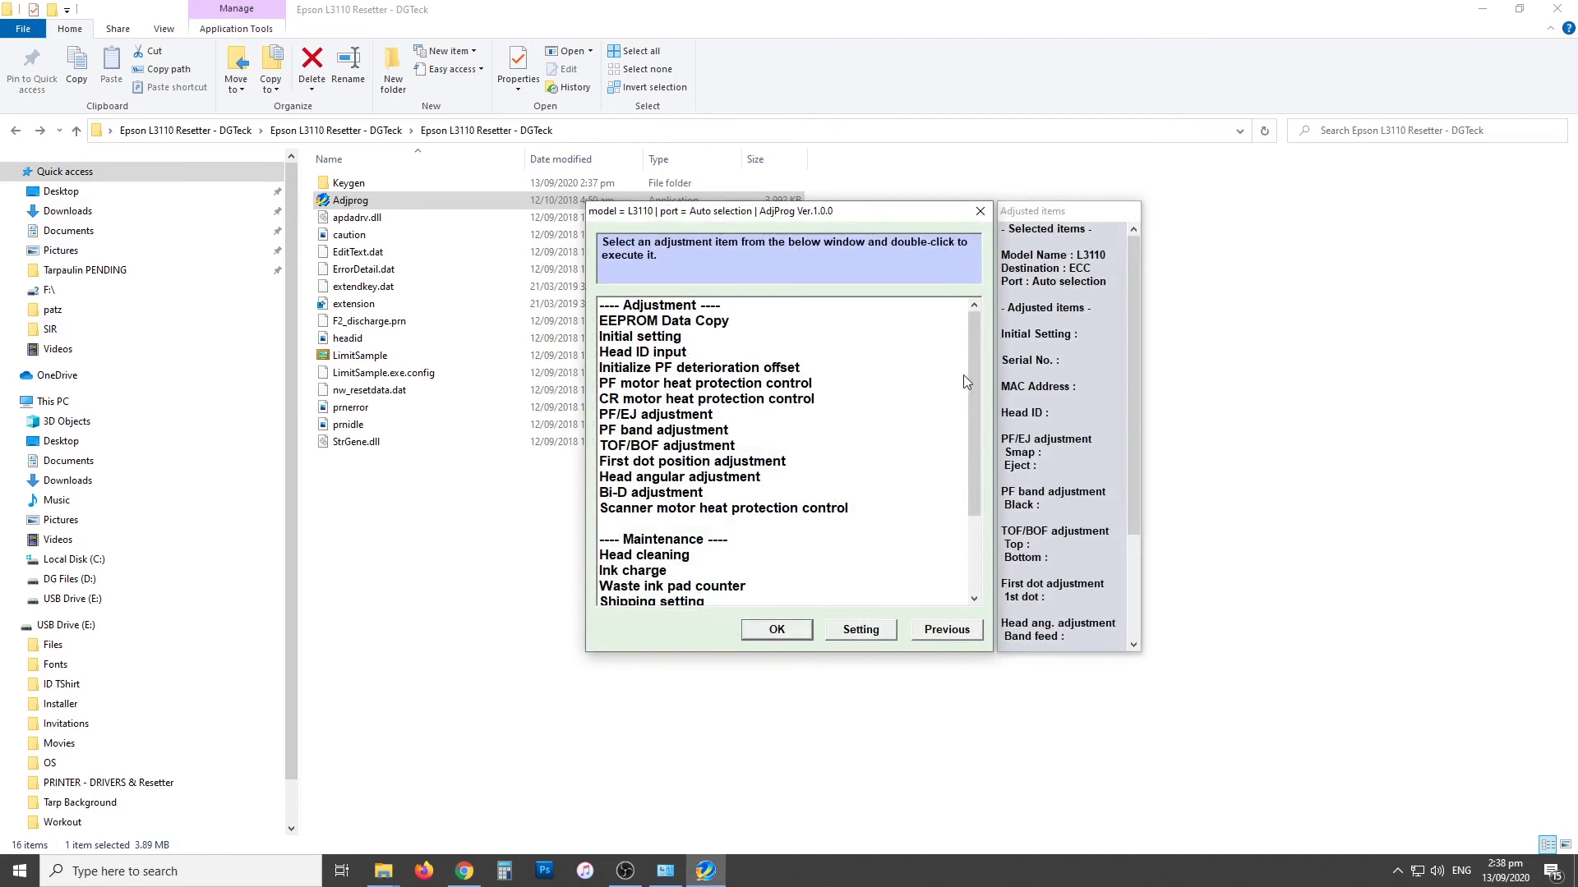
scroll(973, 361, "down", 3)
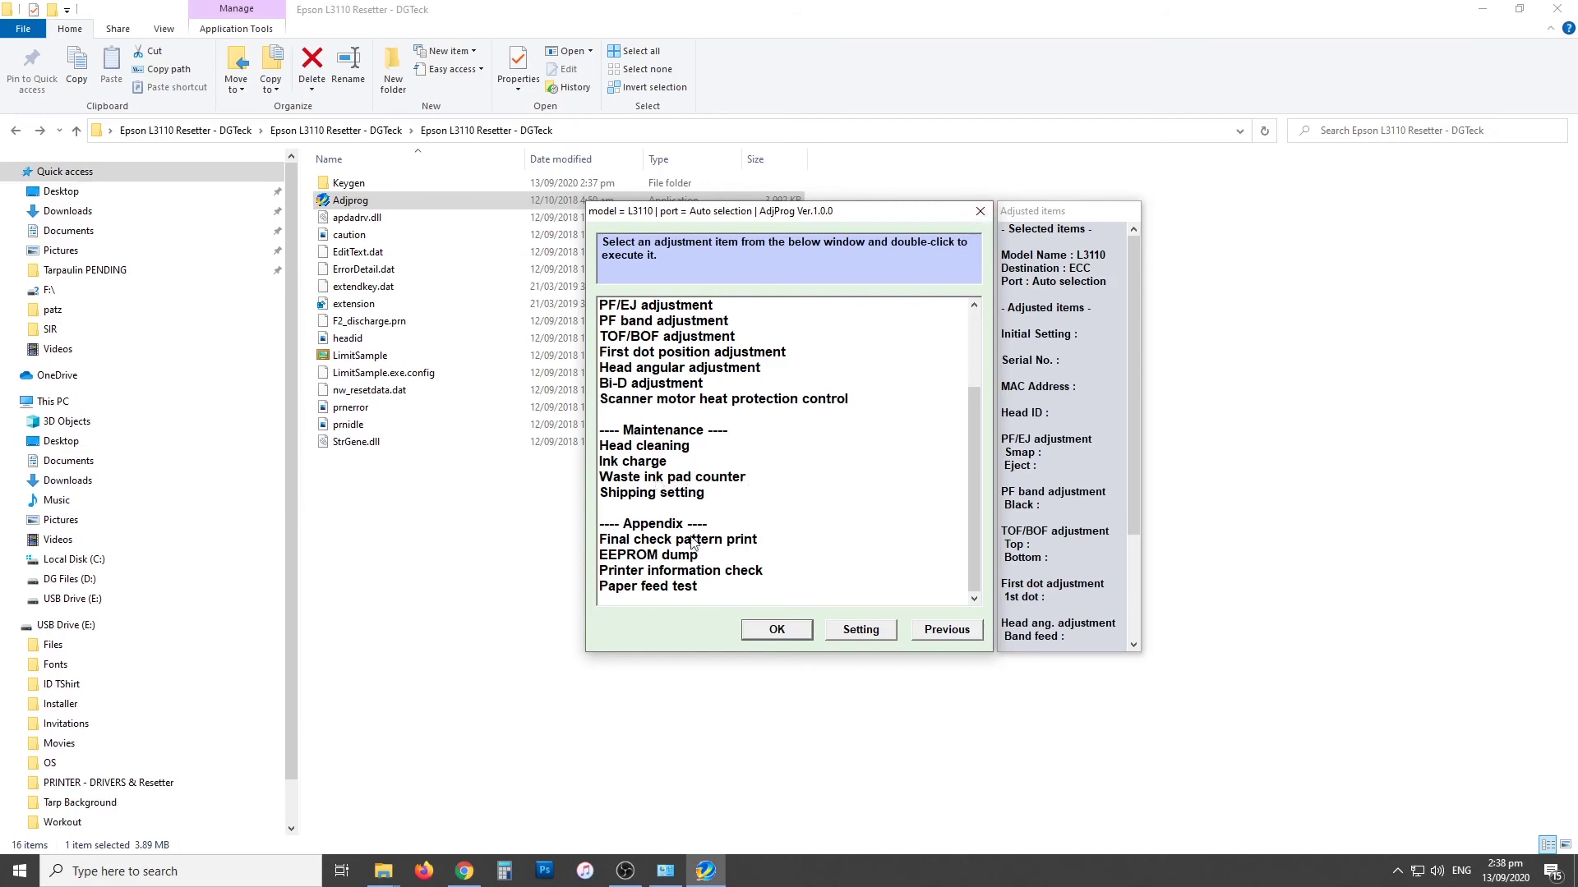
left_click(677, 481)
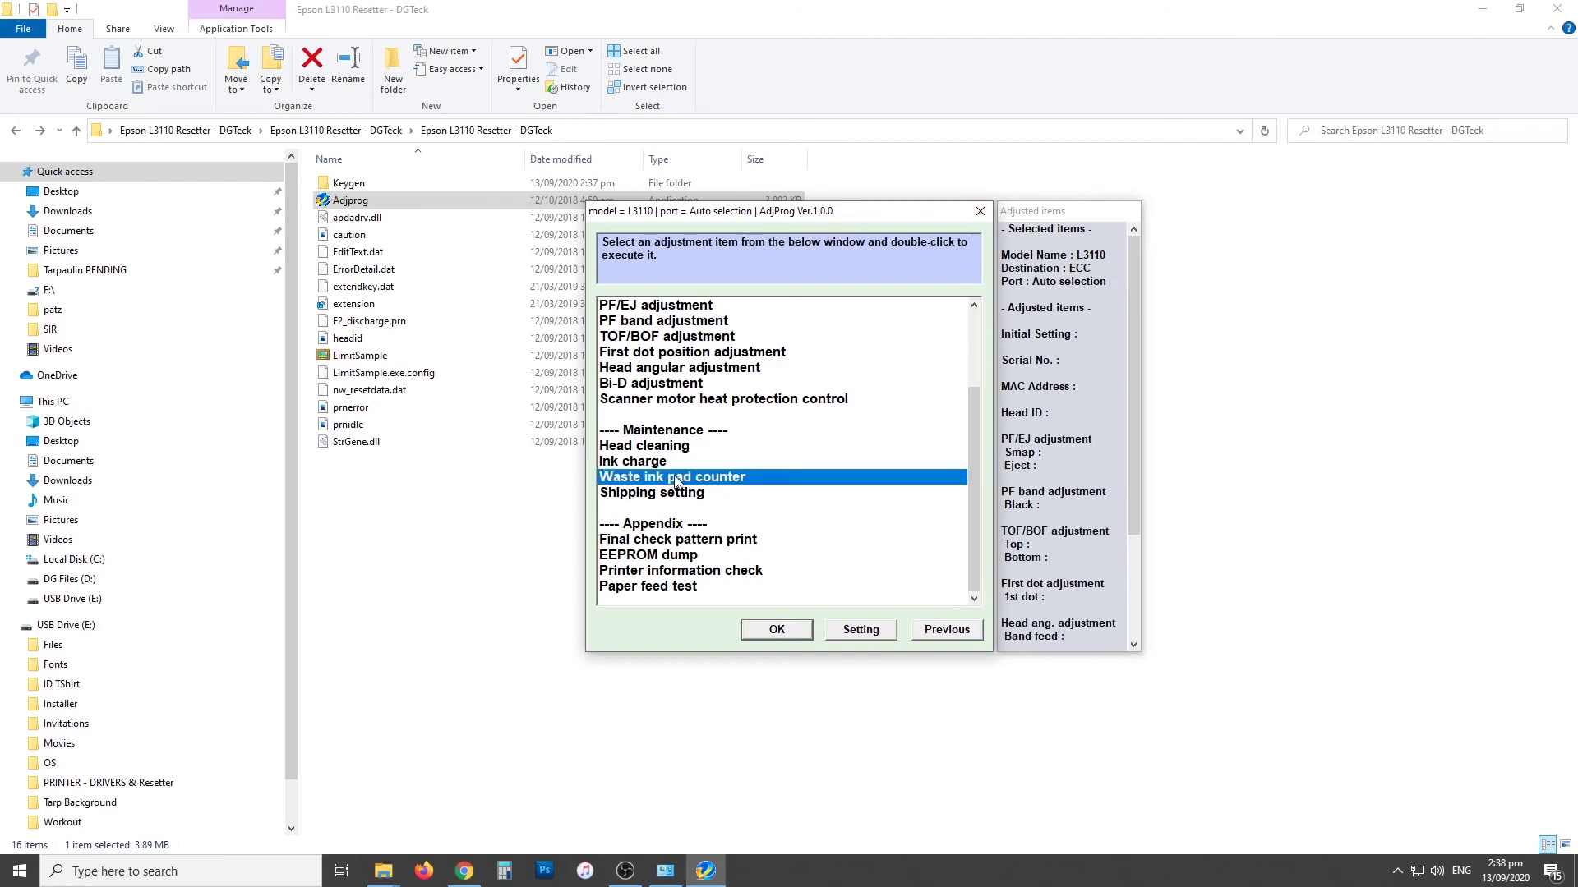
left_click(776, 631)
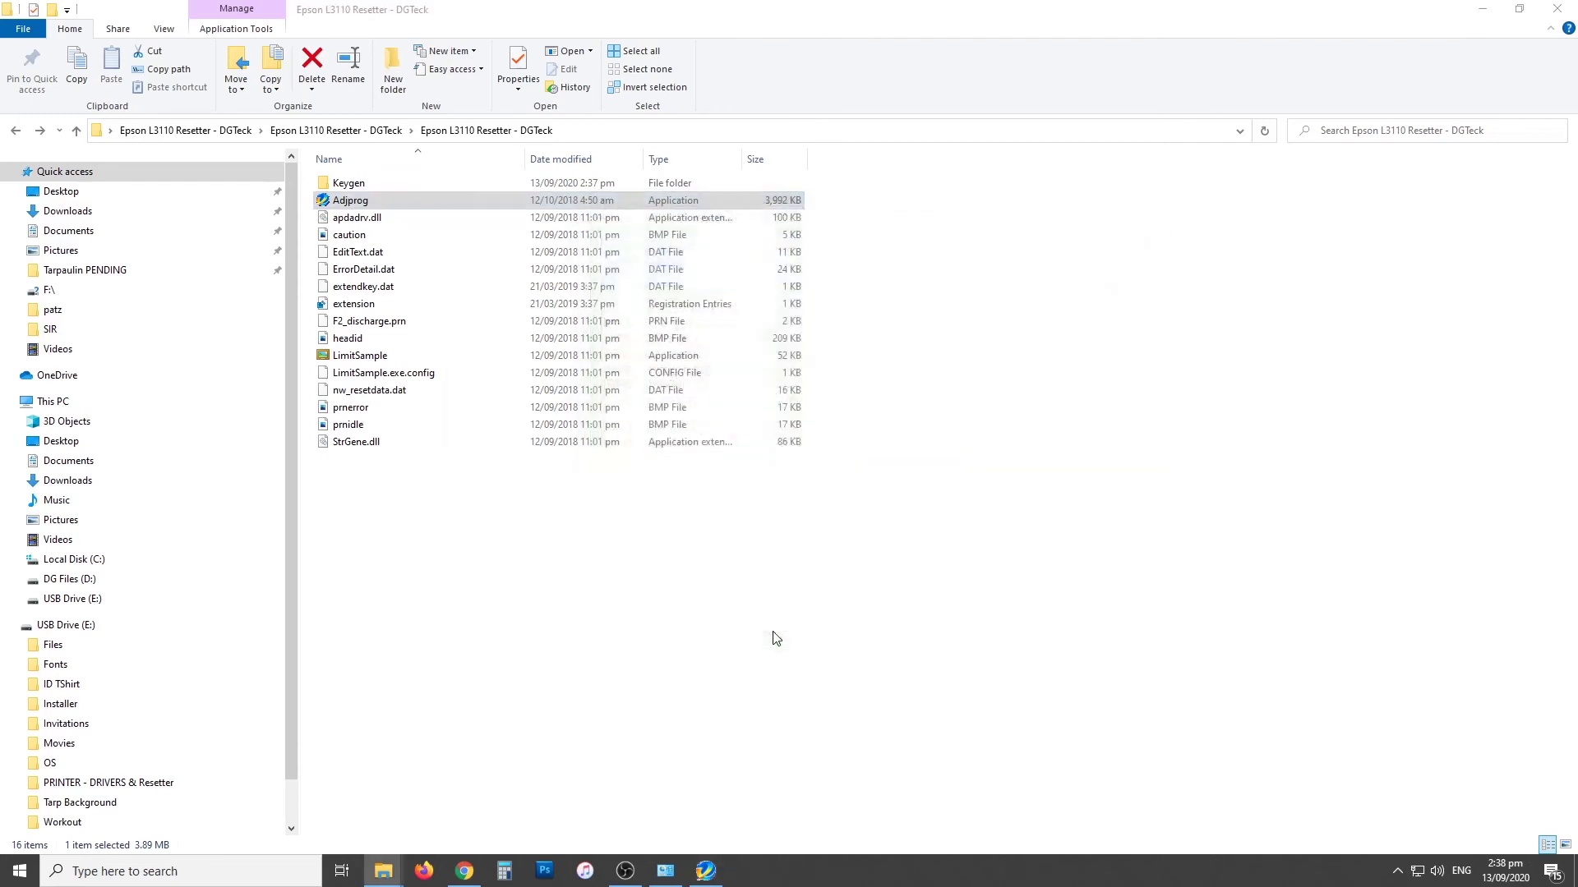
Step: Tick Main pad counter and Platen pad counter, then finish back to the item list
left_click(593, 373)
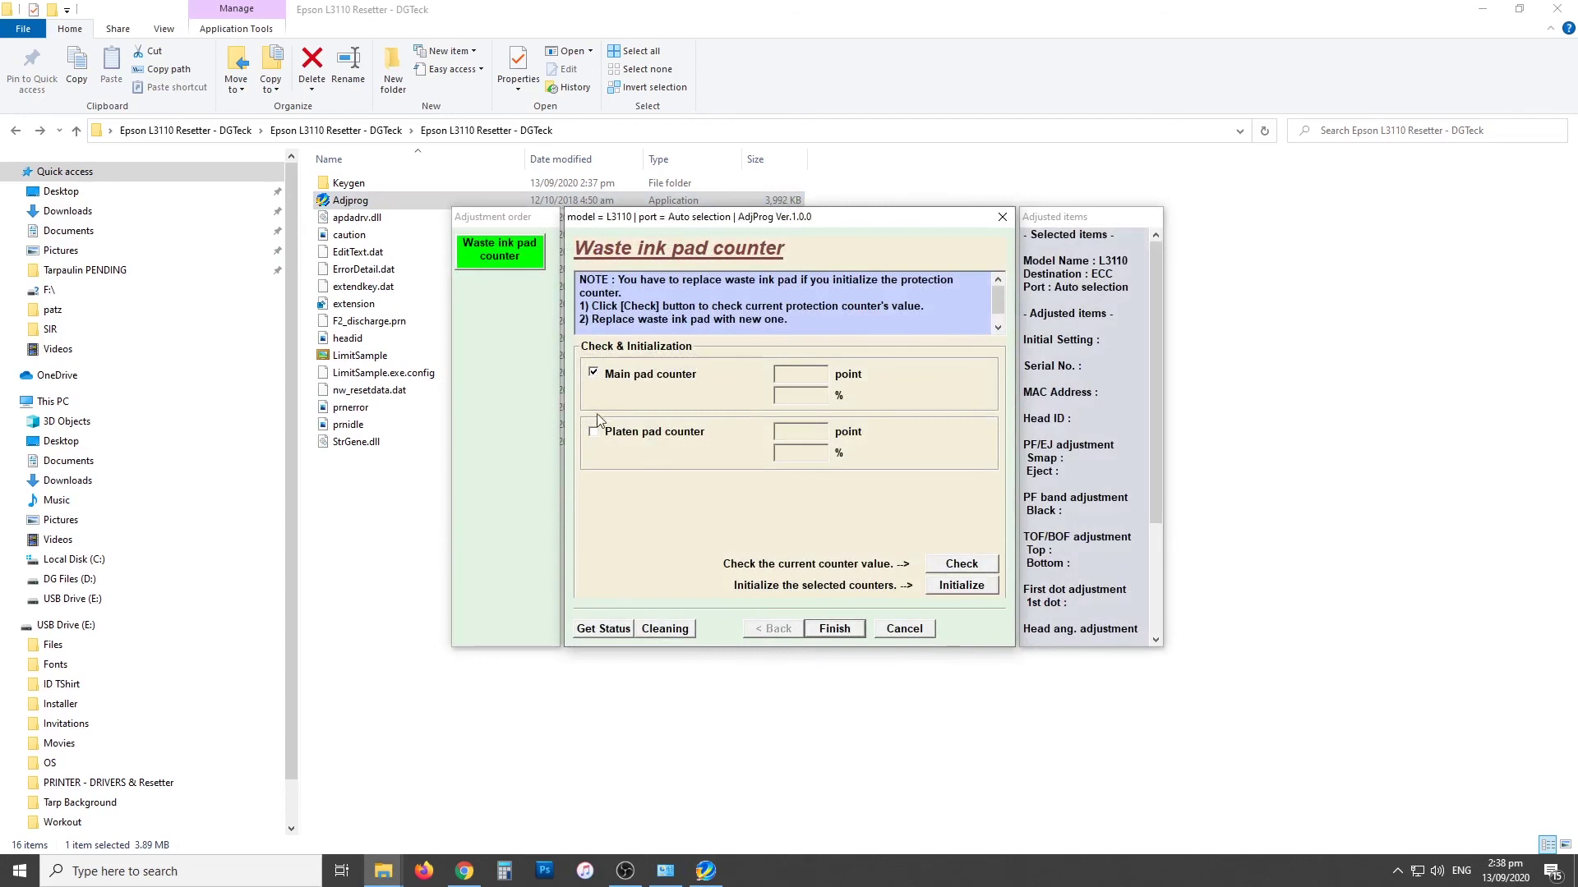
left_click(594, 433)
left_click(1003, 218)
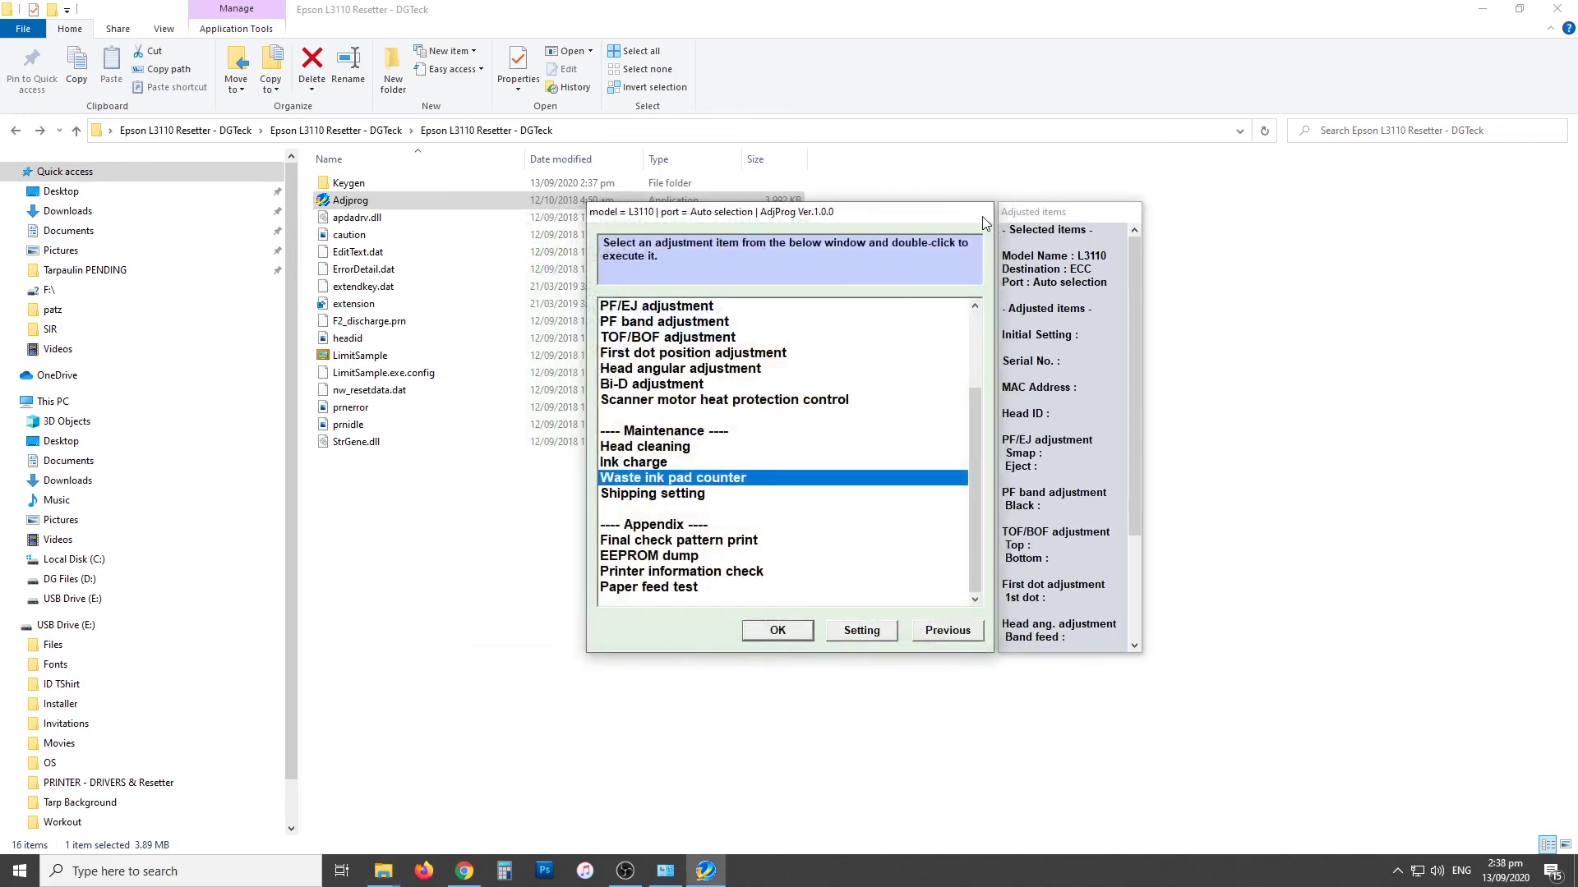